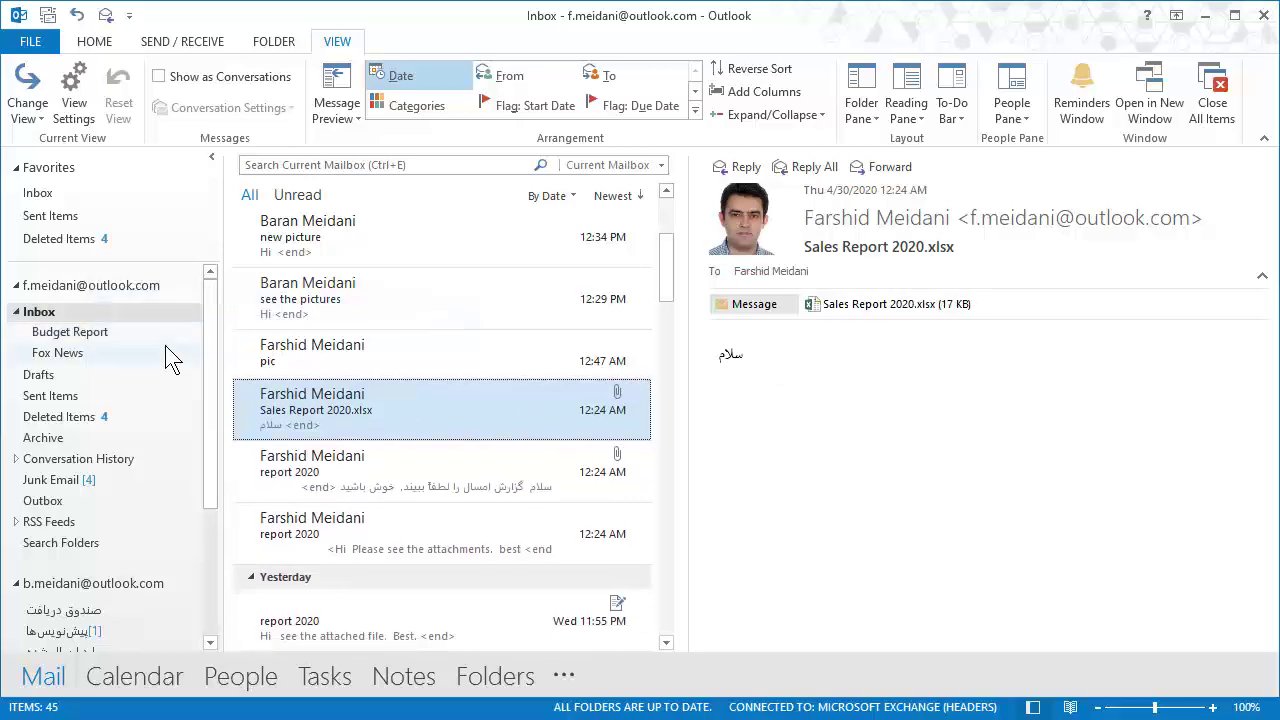
Move the 12:24 AM Sales Report 2020.xlsx message and the two report 2020 messages below it from the Inbox to the Budget Report folder.
{"action": "scroll", "coordinate": [380, 330], "scroll_direction": "down", "scroll_amount": 2}
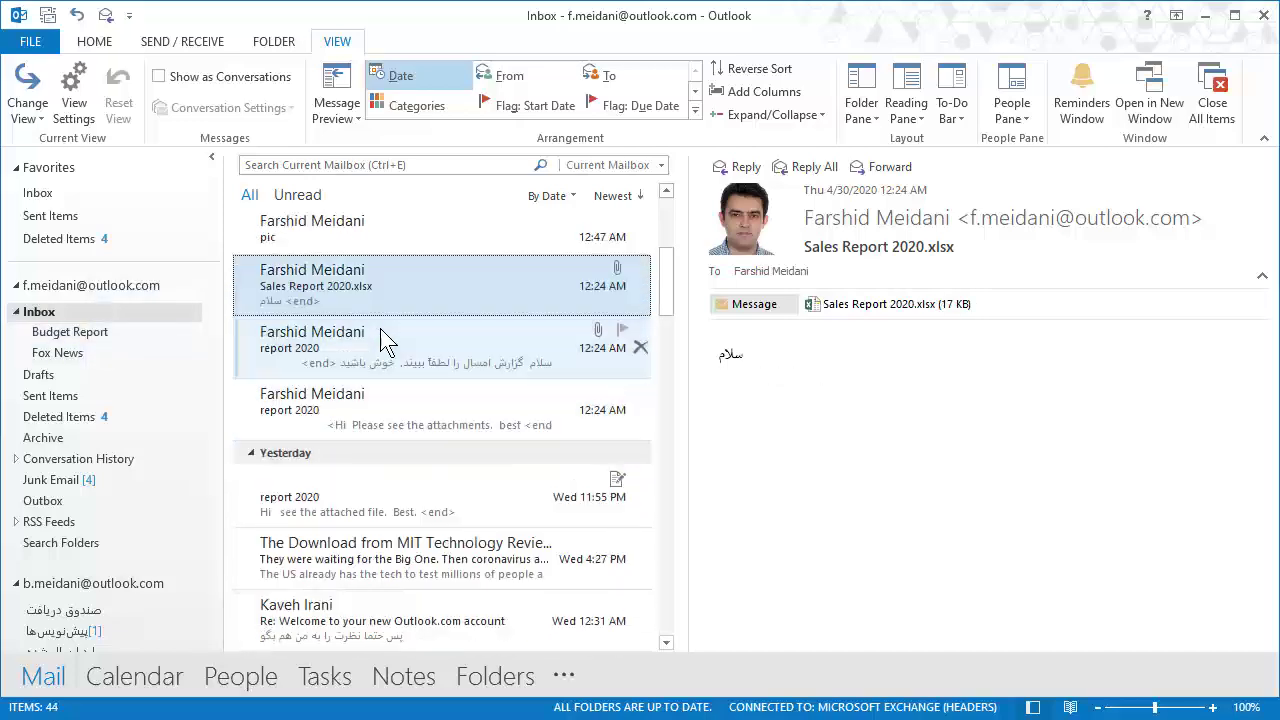
{"action": "right_click", "coordinate": [335, 290]}
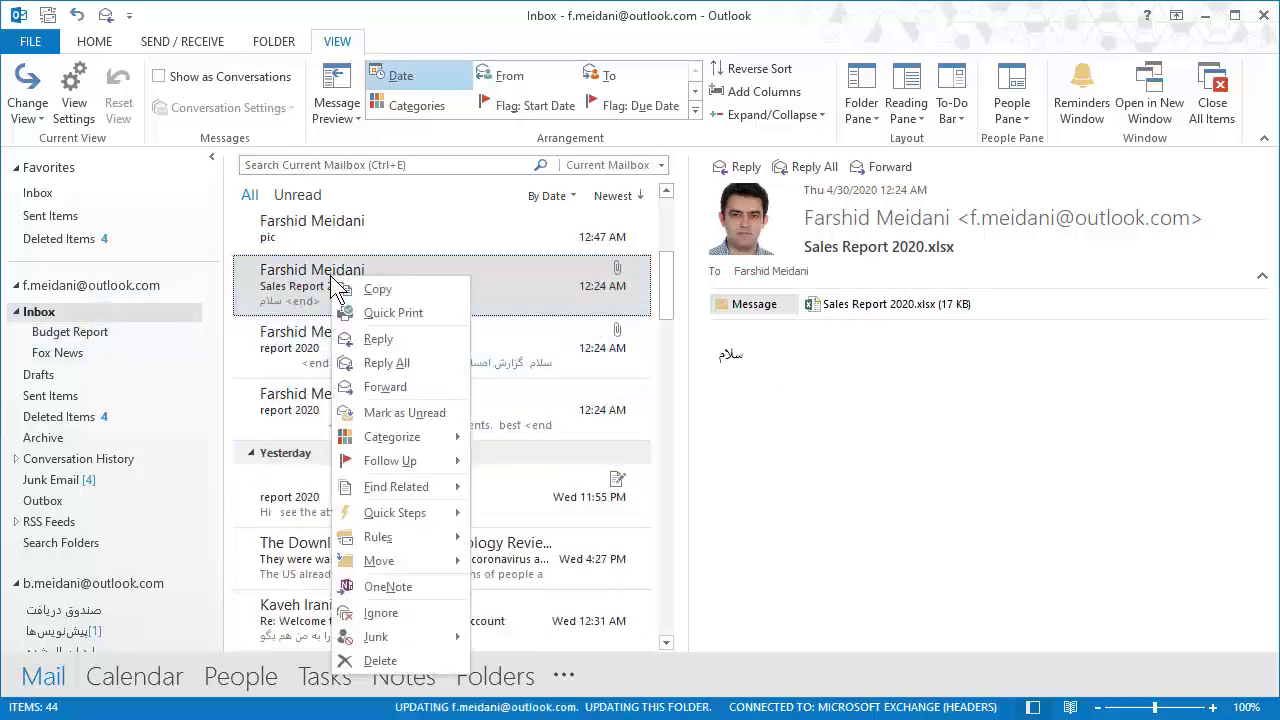
{"action": "mouse_move", "coordinate": [458, 558]}
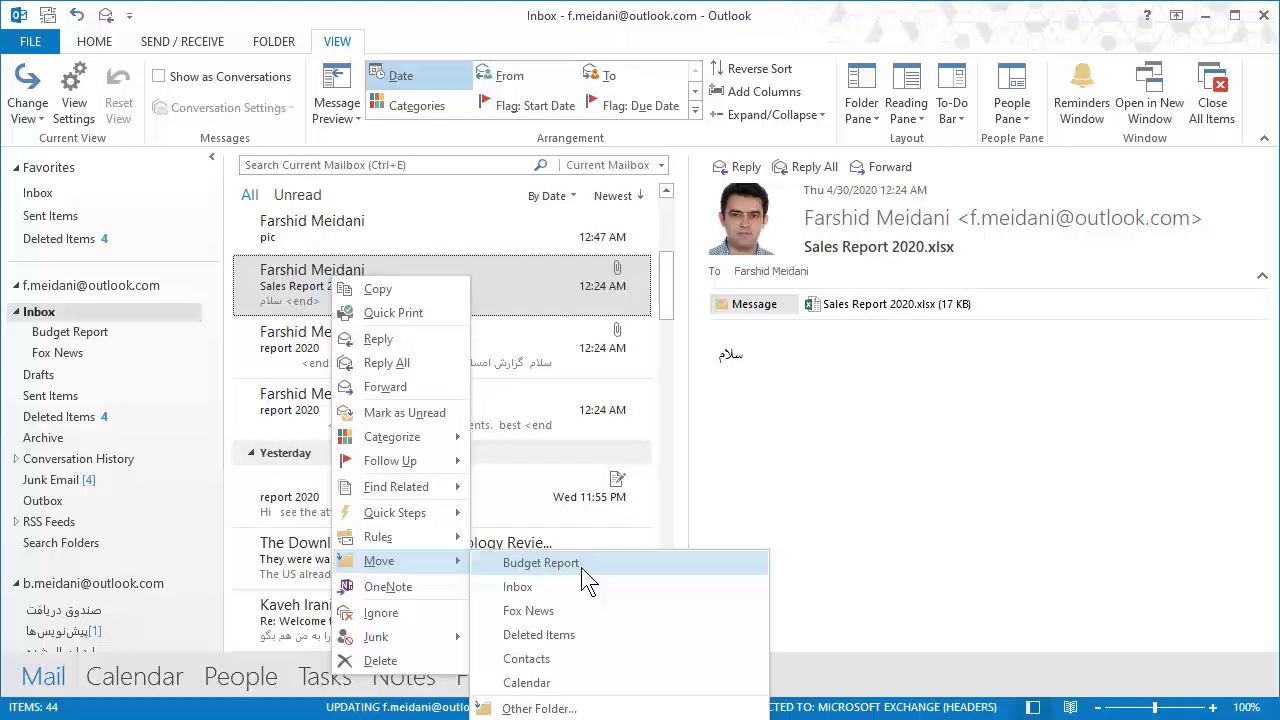
{"action": "left_click", "coordinate": [540, 563]}
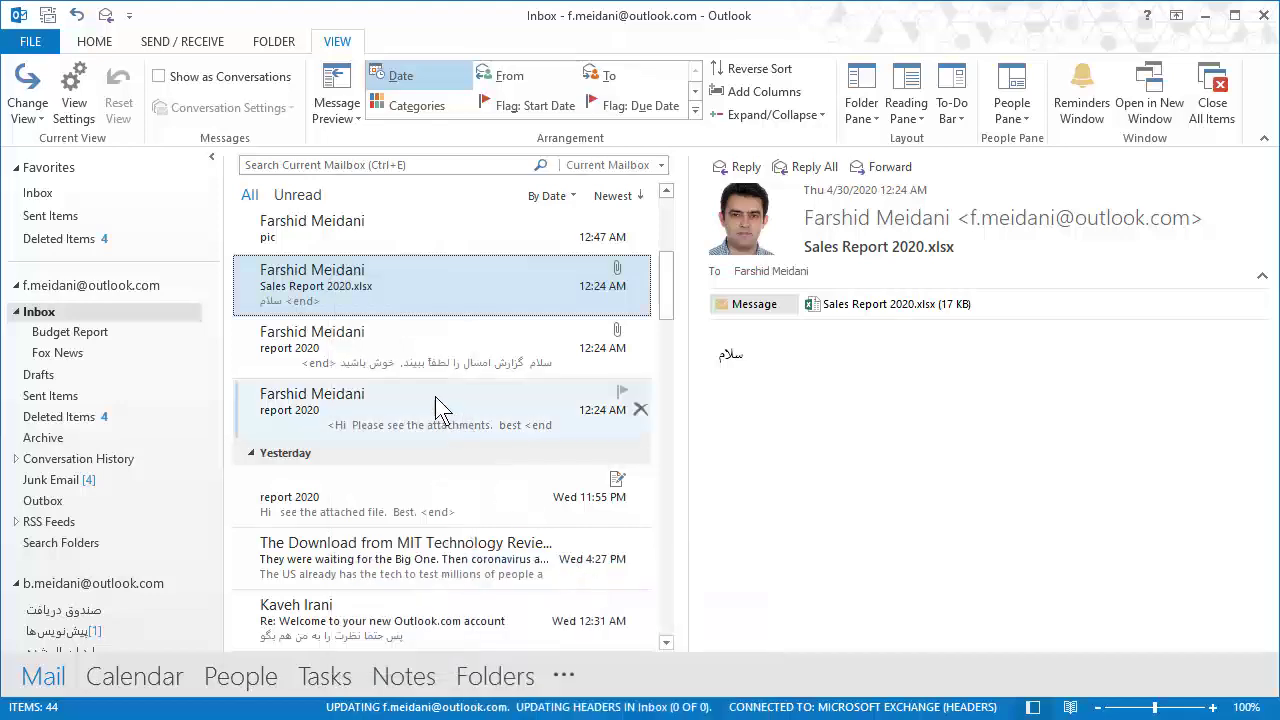
{"action": "left_click", "coordinate": [381, 414], "text": "ctrl"}
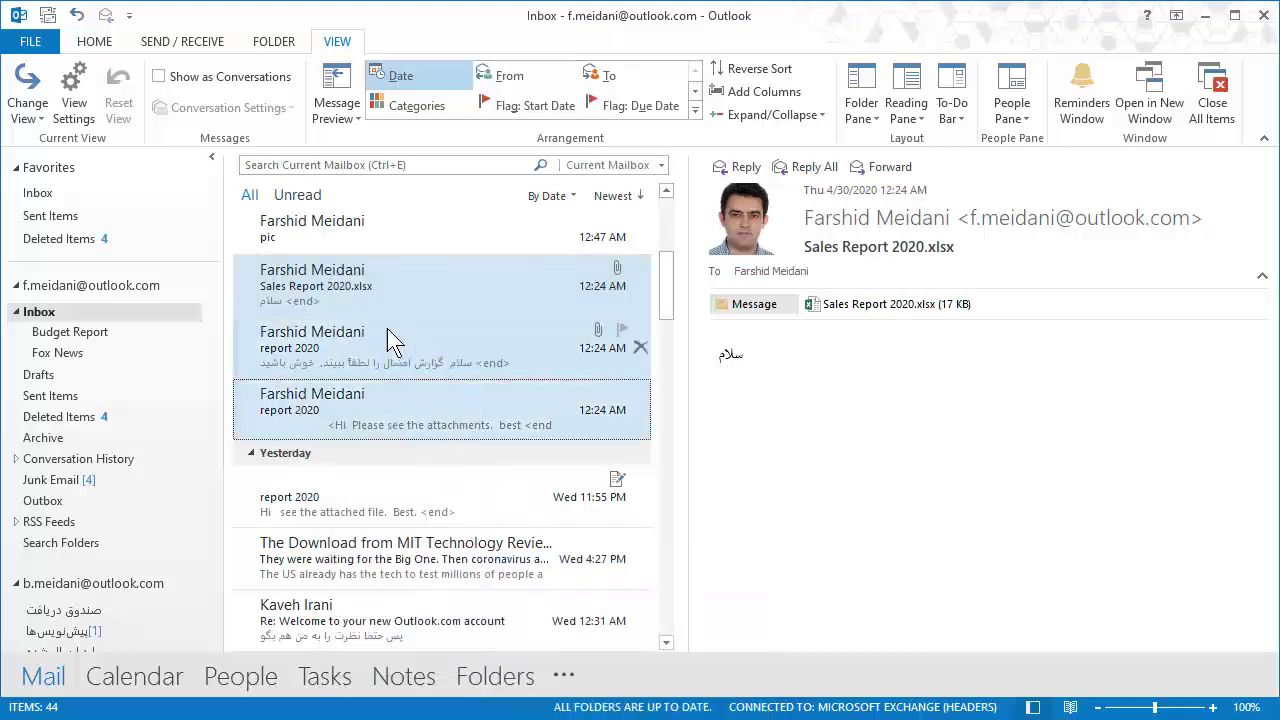
{"action": "right_click", "coordinate": [358, 281]}
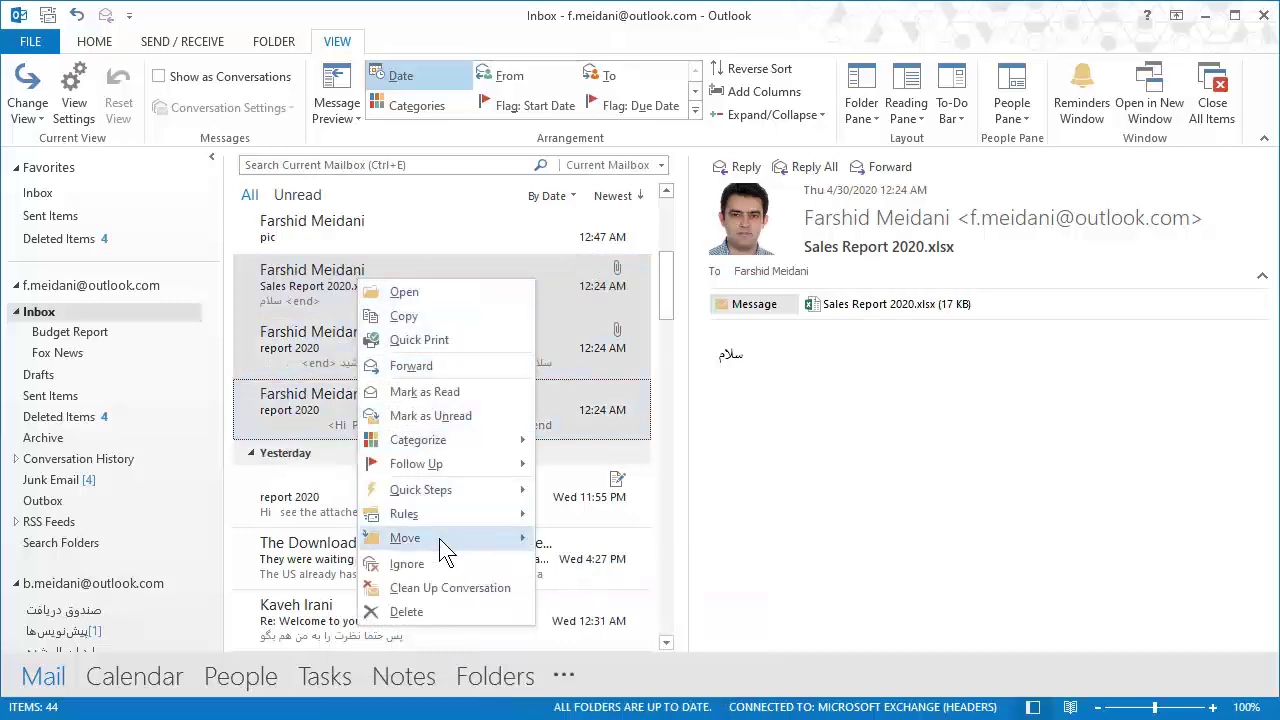
{"action": "mouse_move", "coordinate": [500, 538]}
{"action": "left_click", "coordinate": [566, 538]}
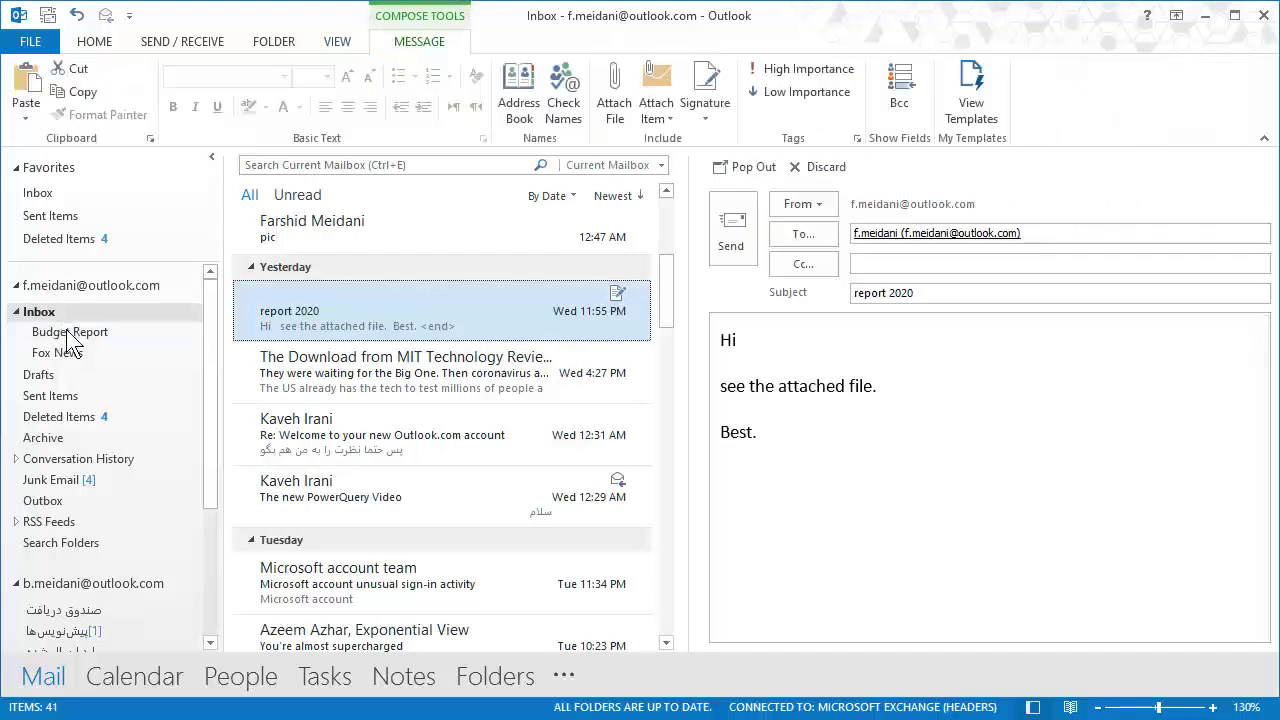
Add the Budget Report folder to the top of Favorites and open it from there.
{"action": "left_click", "coordinate": [68, 332]}
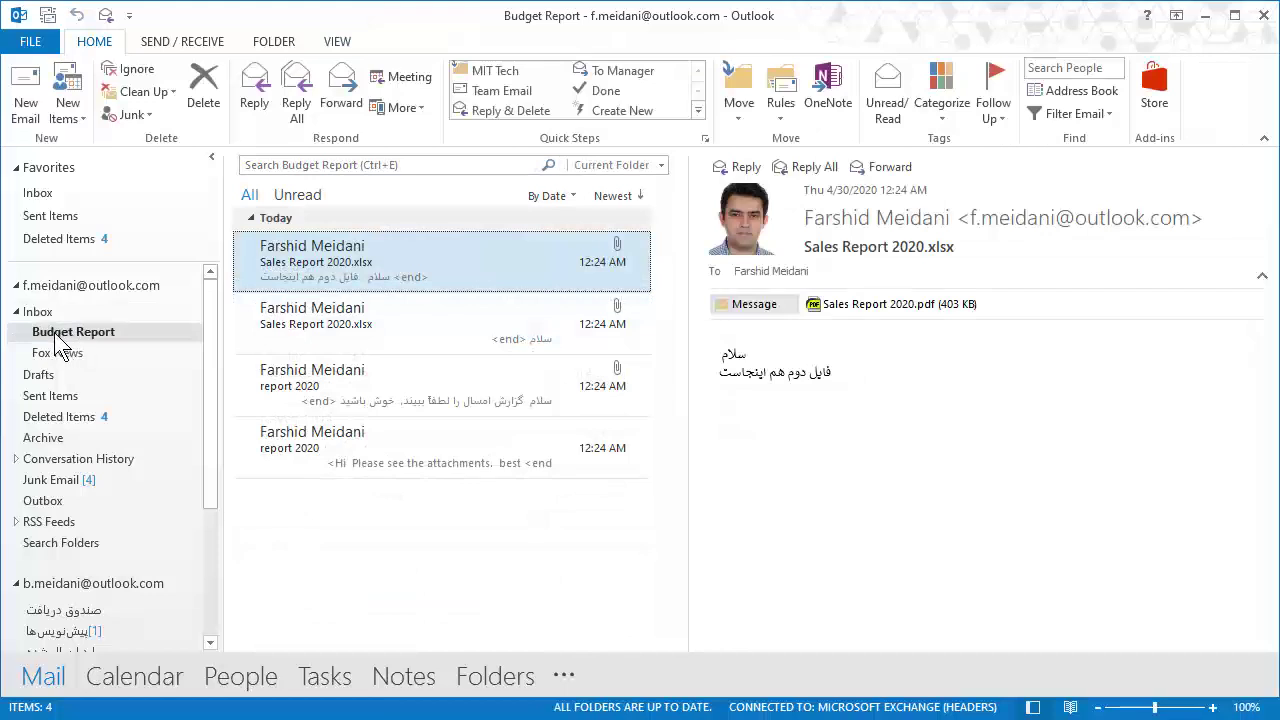
{"action": "left_click_drag", "start_coordinate": [70, 332], "coordinate": [45, 185]}
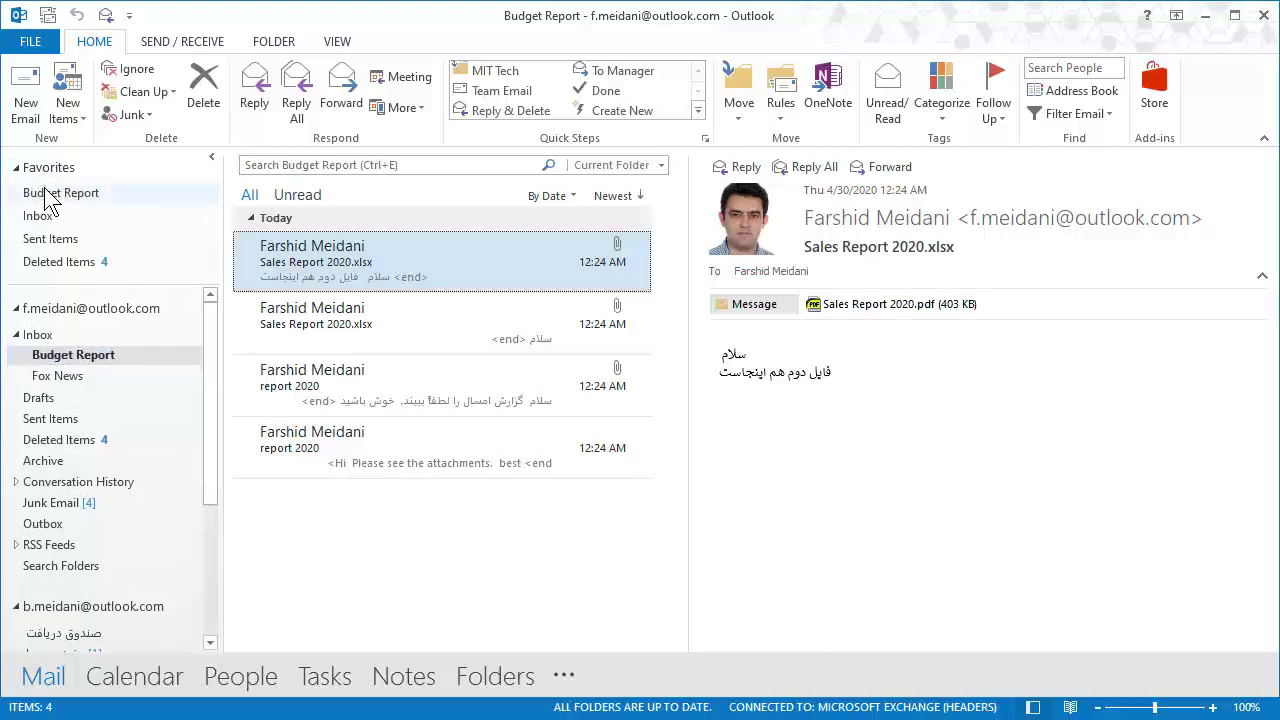
{"action": "left_click", "coordinate": [16, 168]}
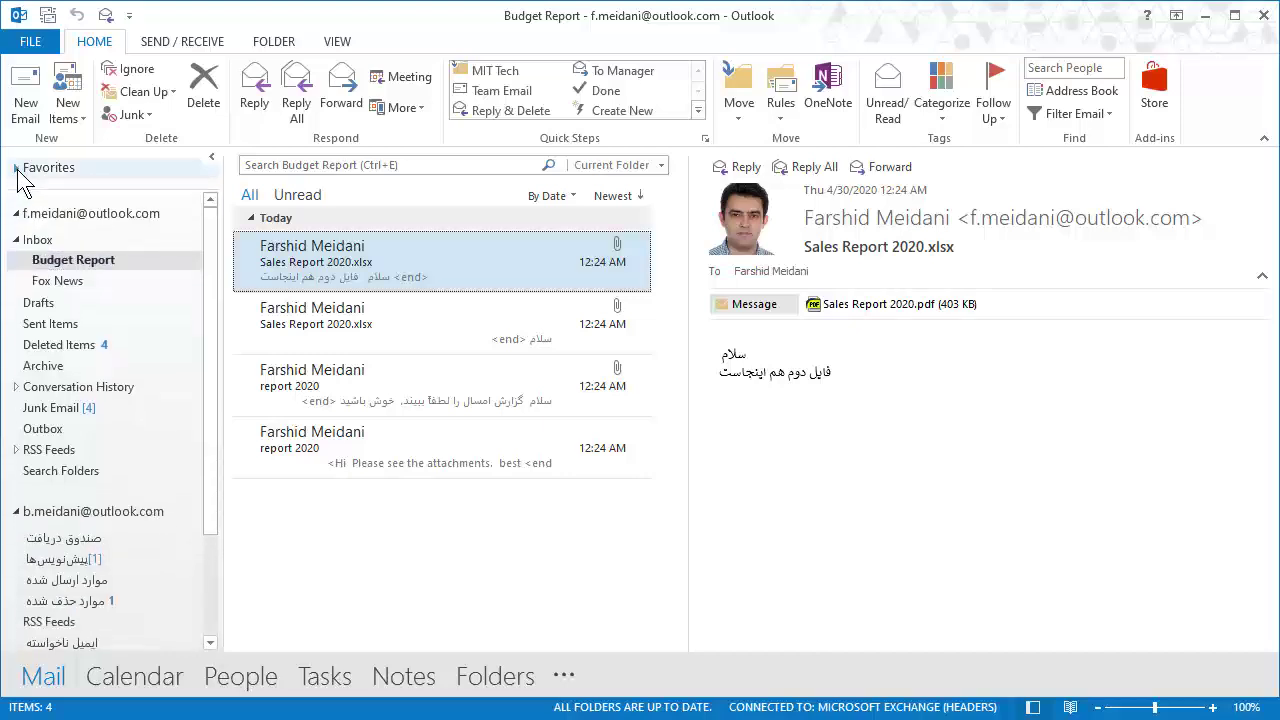
{"action": "left_click", "coordinate": [16, 168]}
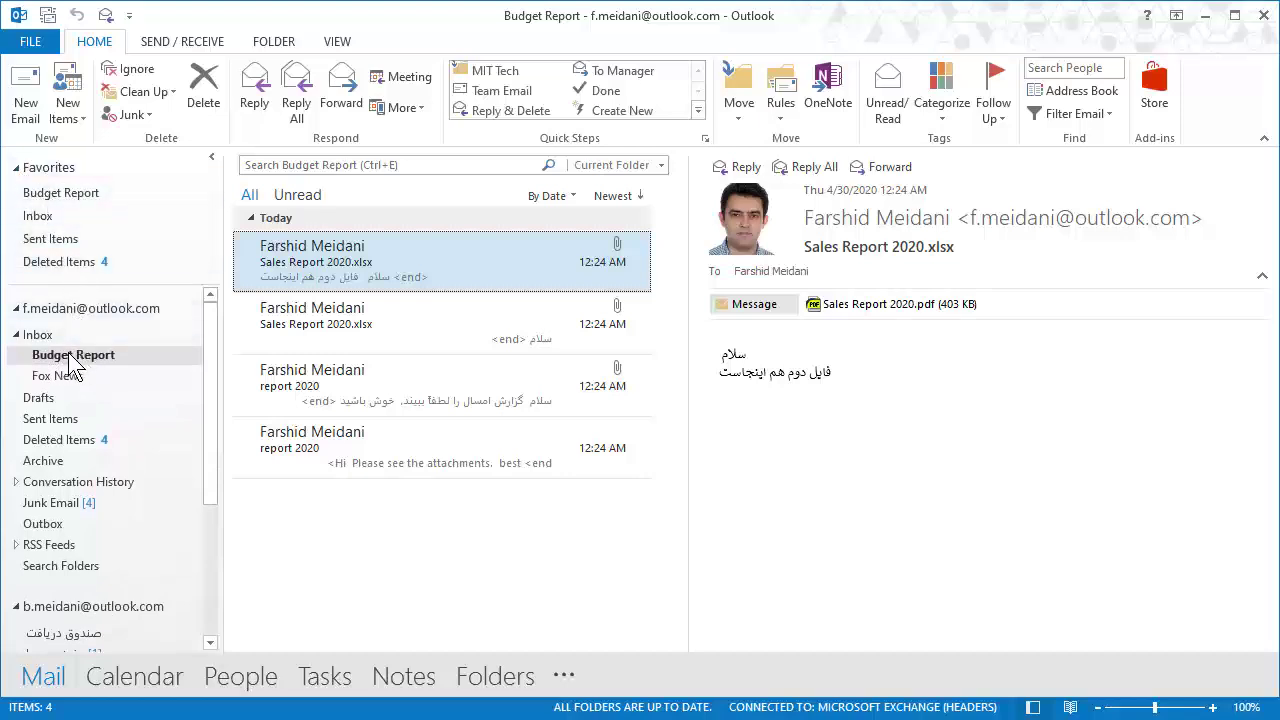
{"action": "left_click", "coordinate": [68, 195]}
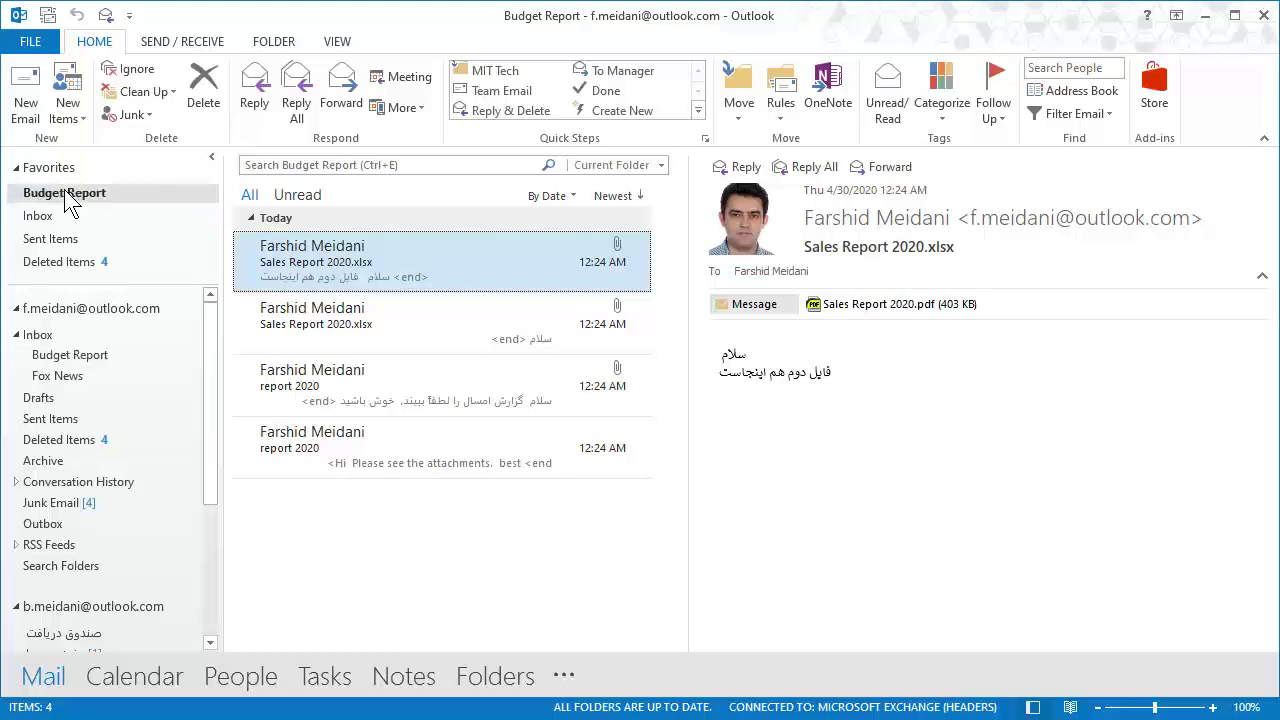
{"action": "right_click", "coordinate": [66, 195]}
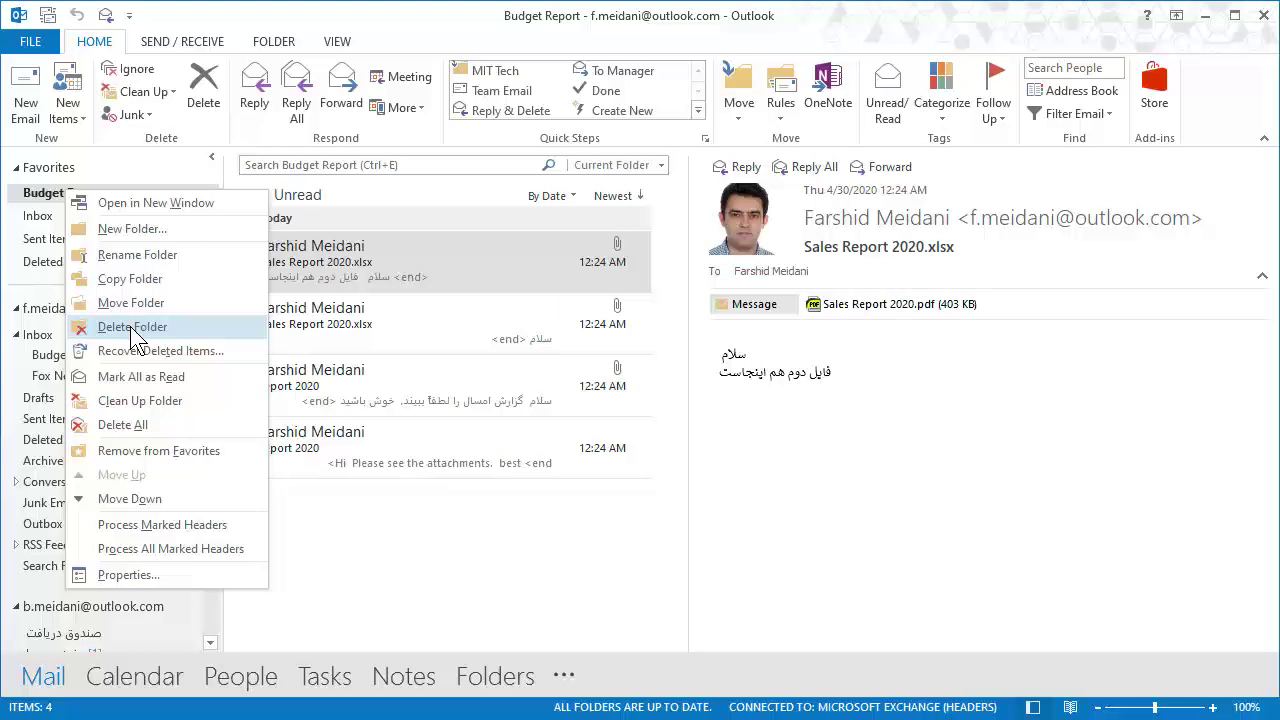
{"action": "key", "text": "Escape"}
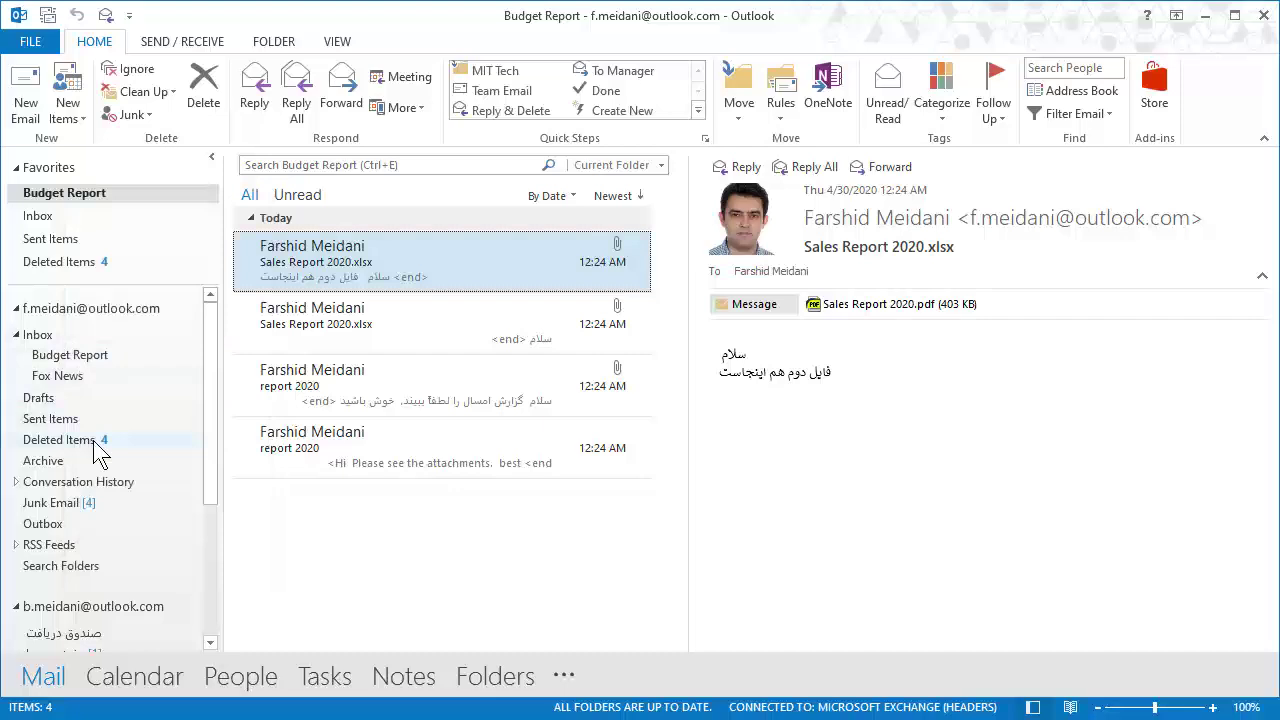
Arrange the Inbox messages by From and collapse all groups.
{"action": "left_click", "coordinate": [57, 377]}
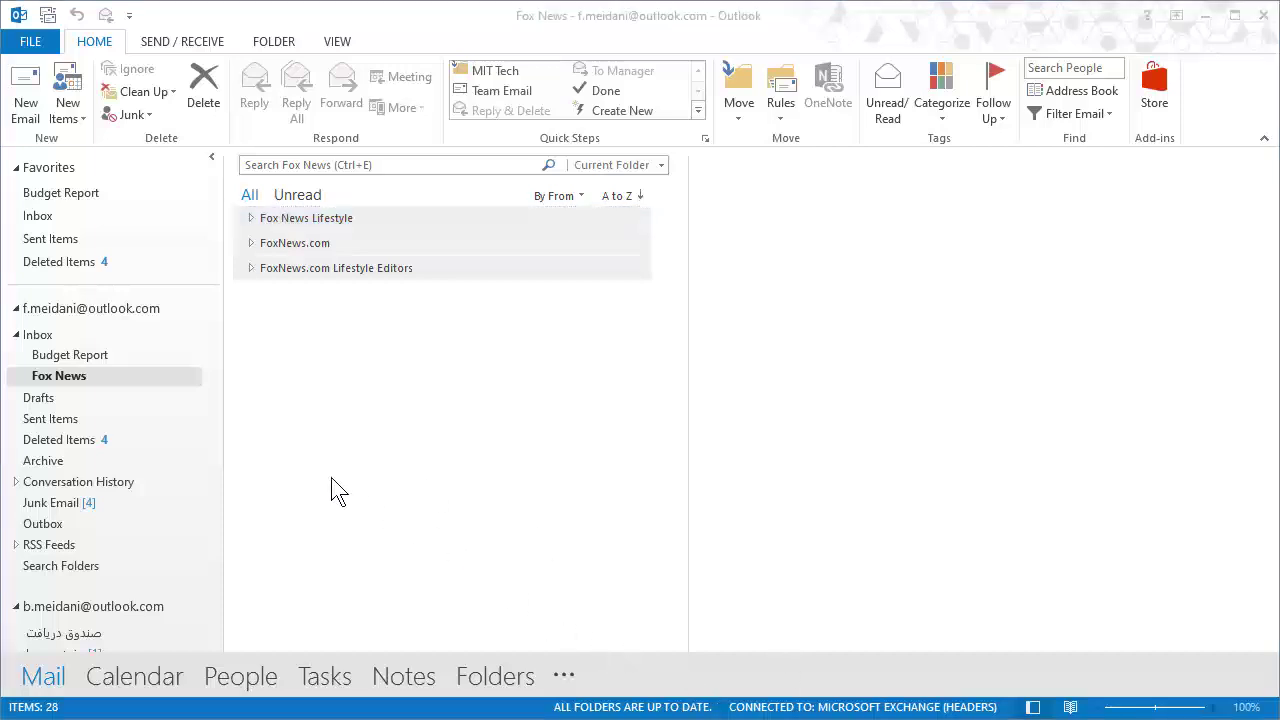
{"action": "left_click", "coordinate": [67, 341]}
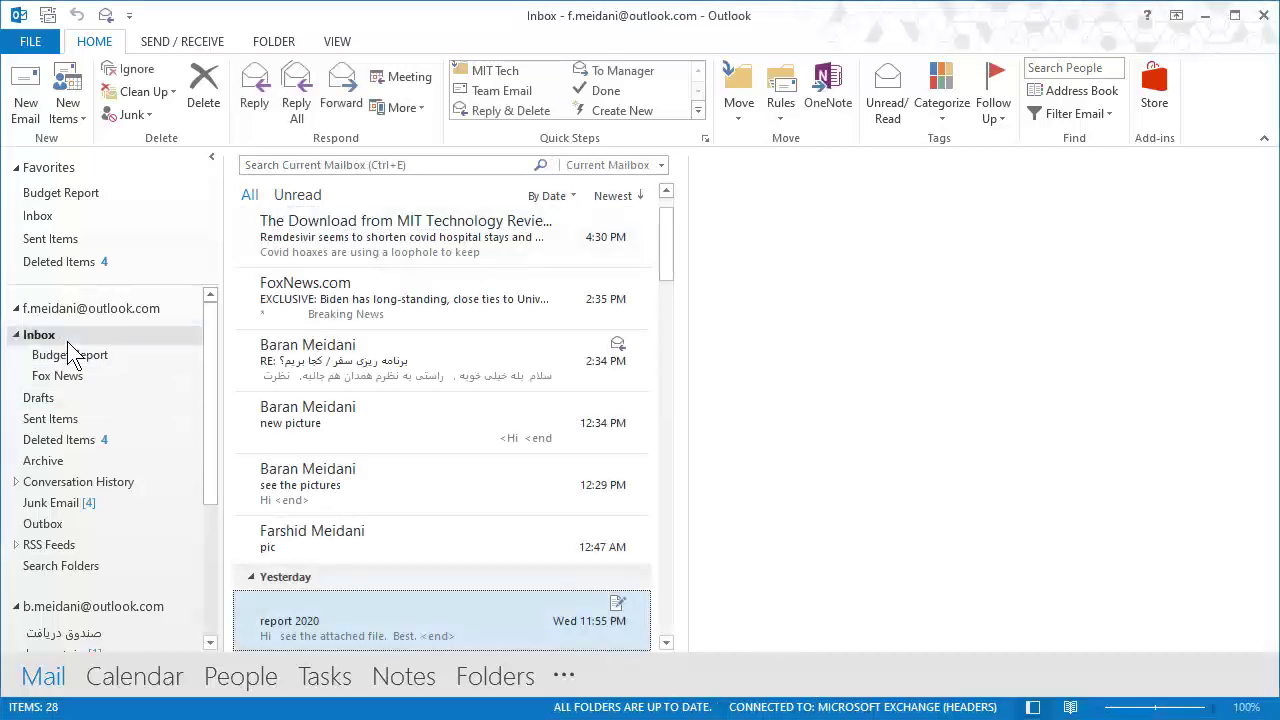
{"action": "left_click", "coordinate": [340, 45]}
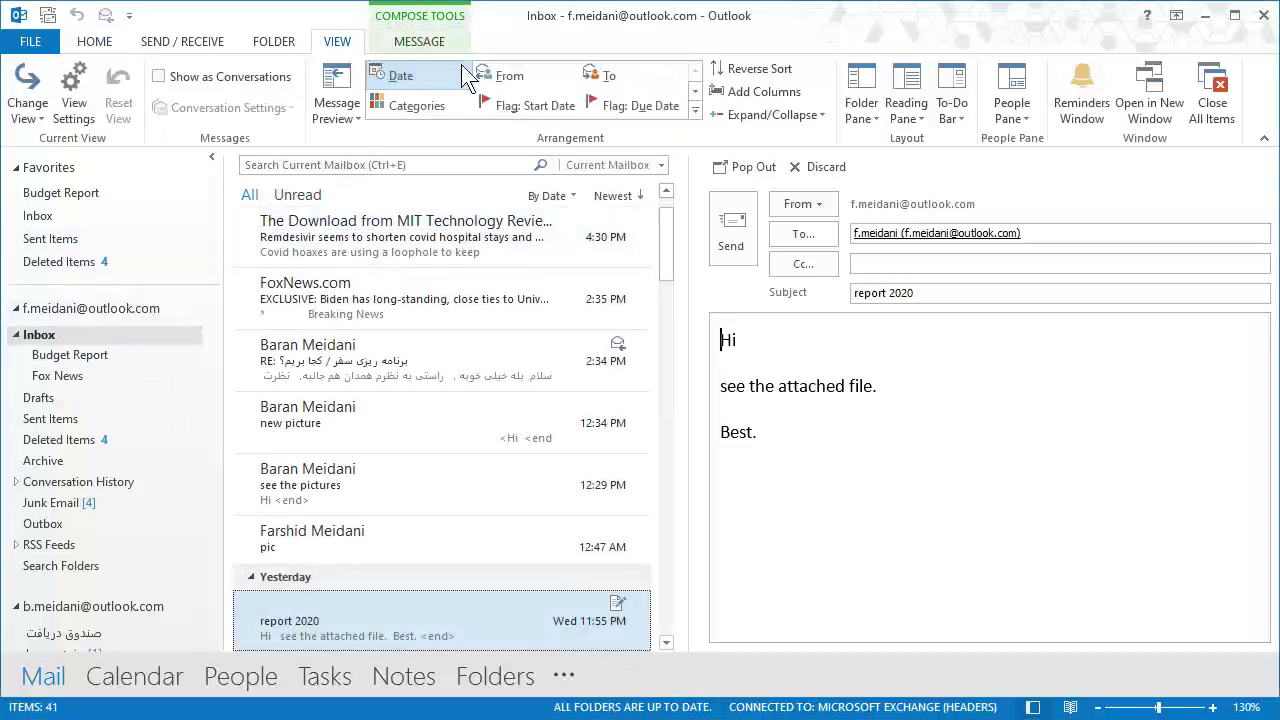
{"action": "left_click", "coordinate": [512, 85]}
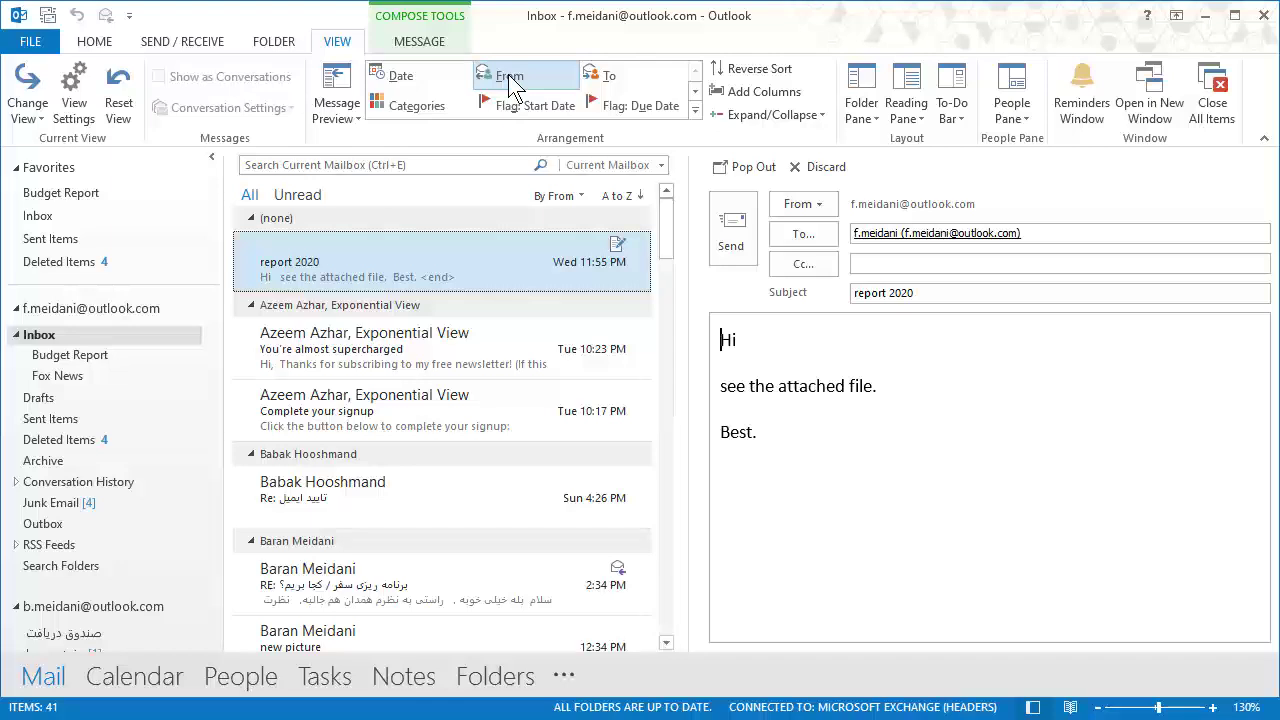
{"action": "left_click", "coordinate": [765, 114]}
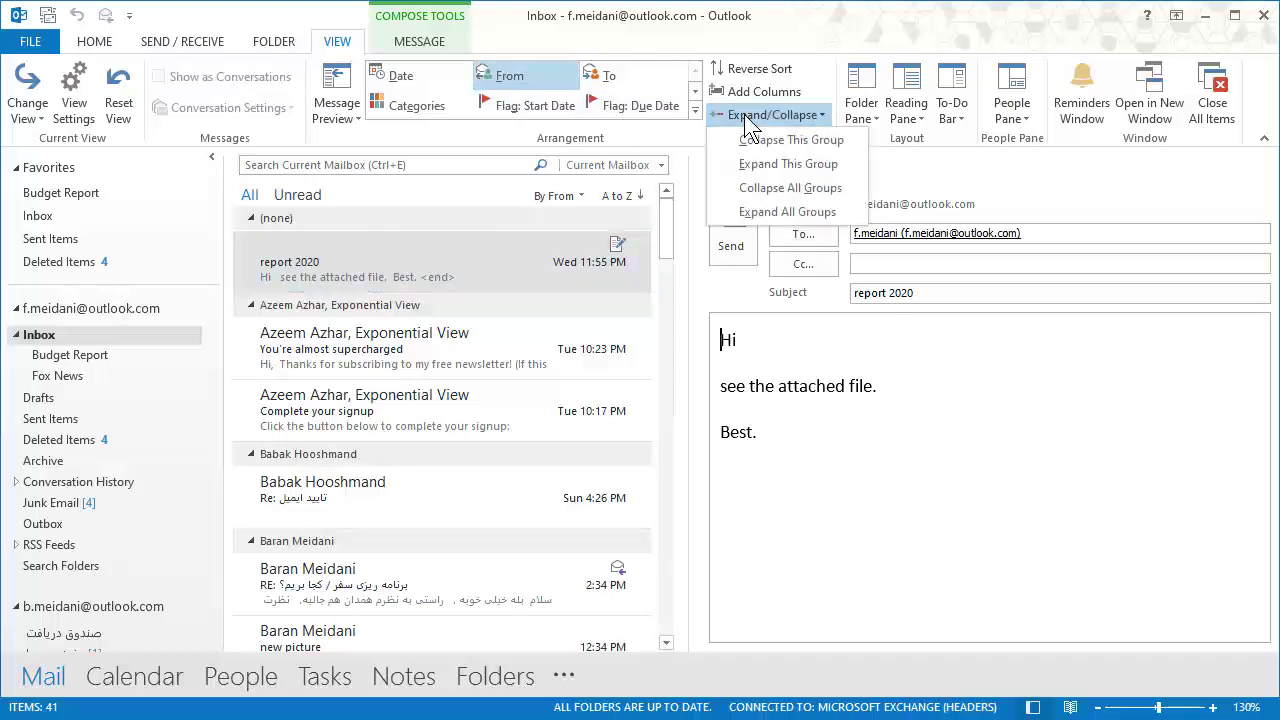
{"action": "left_click", "coordinate": [786, 187]}
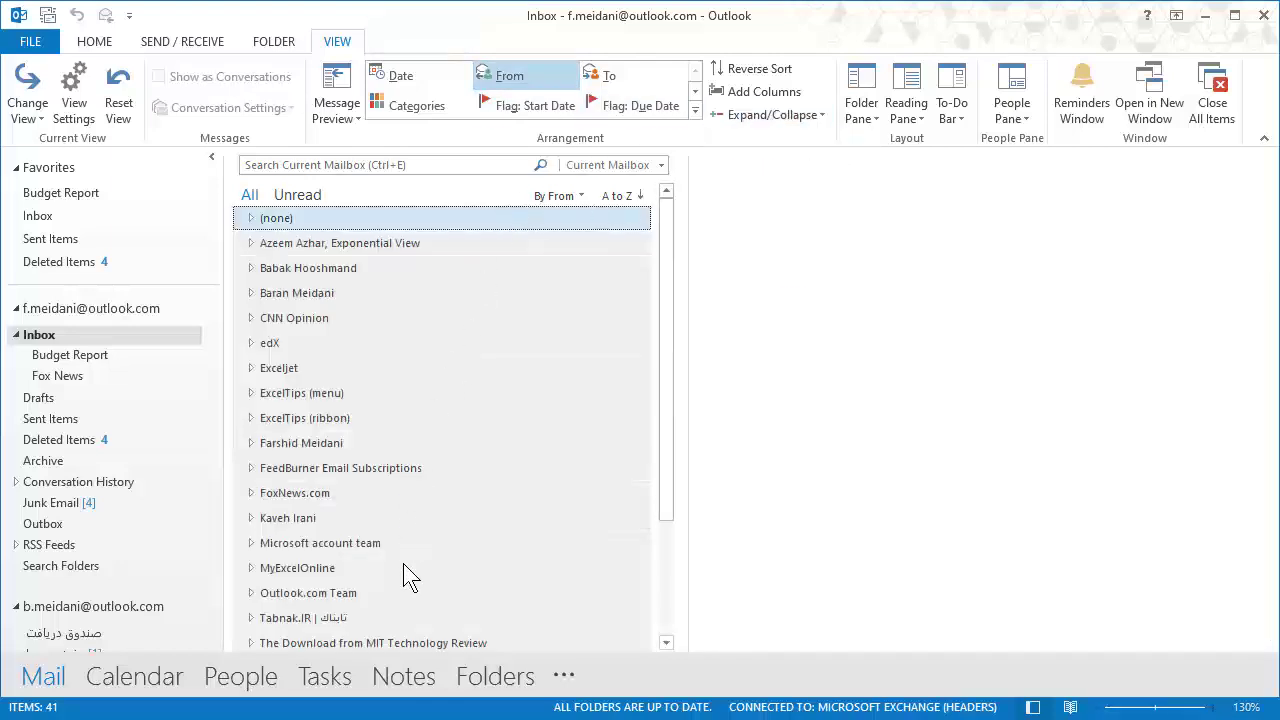
Expand the edX sender group and check the sender address of the "How to find your happiness" message.
{"action": "left_click", "coordinate": [249, 346]}
{"action": "left_click", "coordinate": [250, 344]}
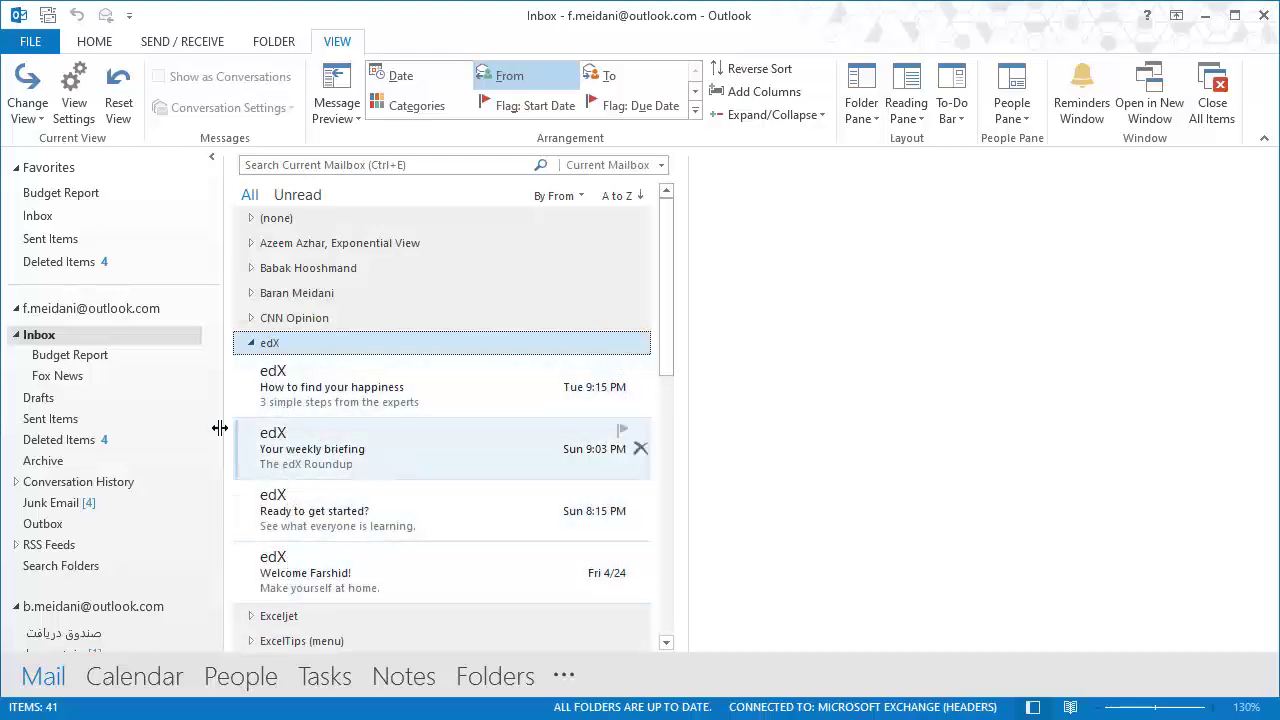
{"action": "left_click", "coordinate": [340, 390]}
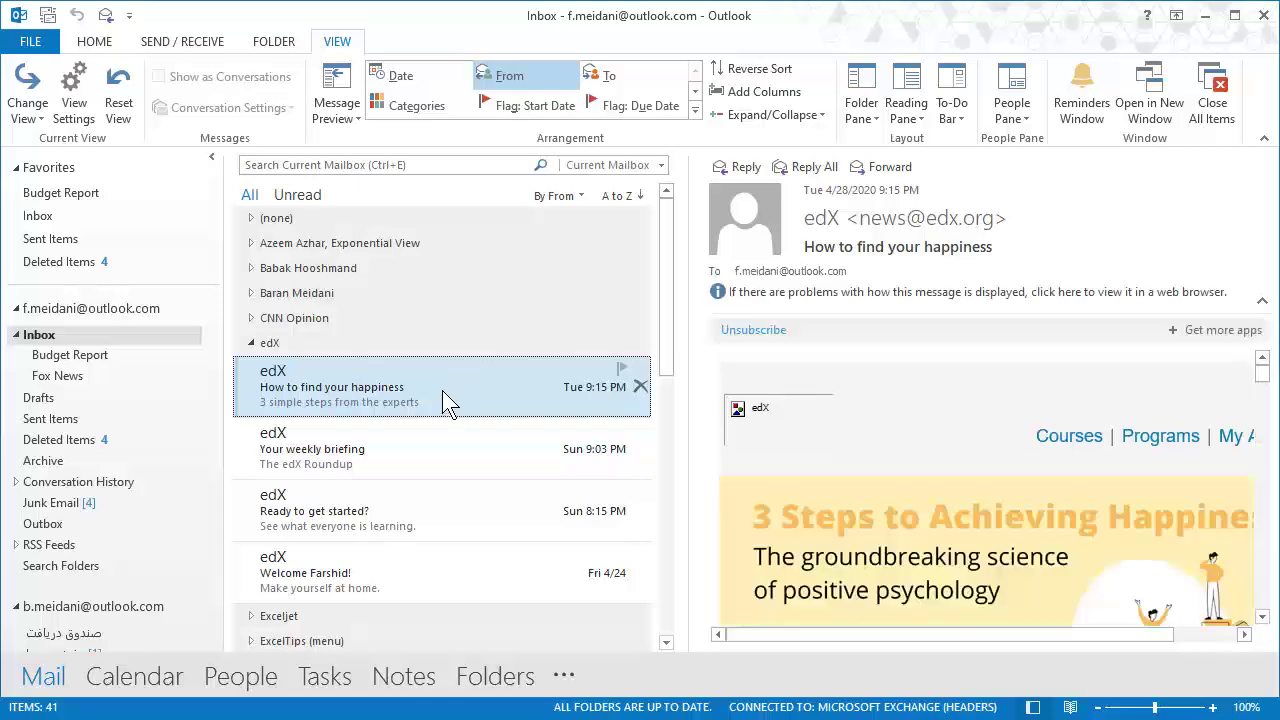
{"action": "mouse_move", "coordinate": [877, 220]}
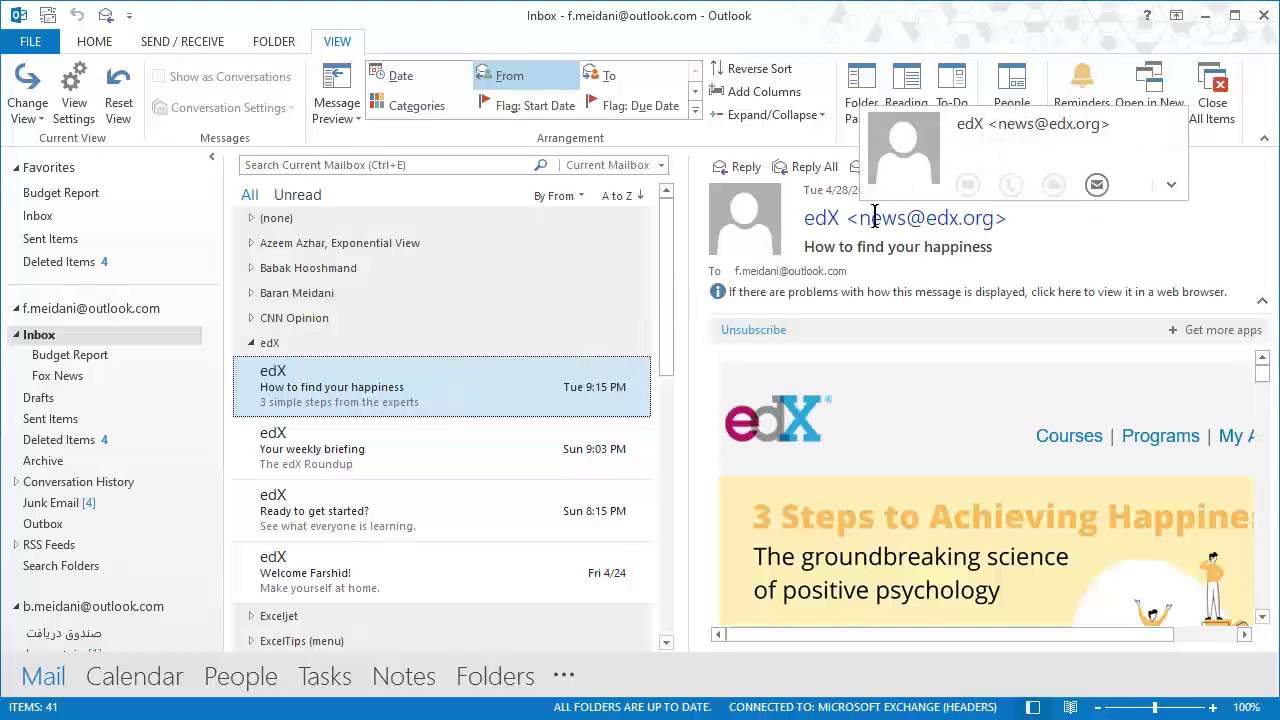
{"action": "left_click_drag", "start_coordinate": [863, 216], "coordinate": [973, 227]}
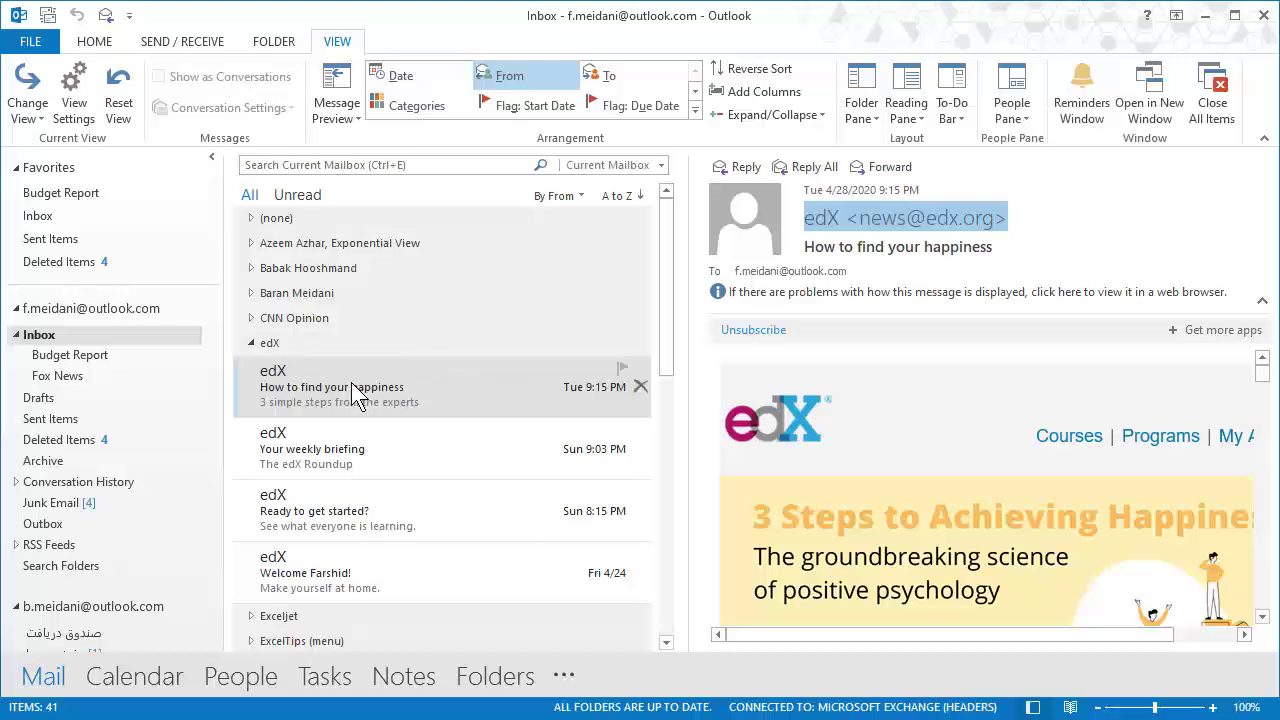
Create a new subfolder named edX under the Inbox.
{"action": "right_click", "coordinate": [64, 333]}
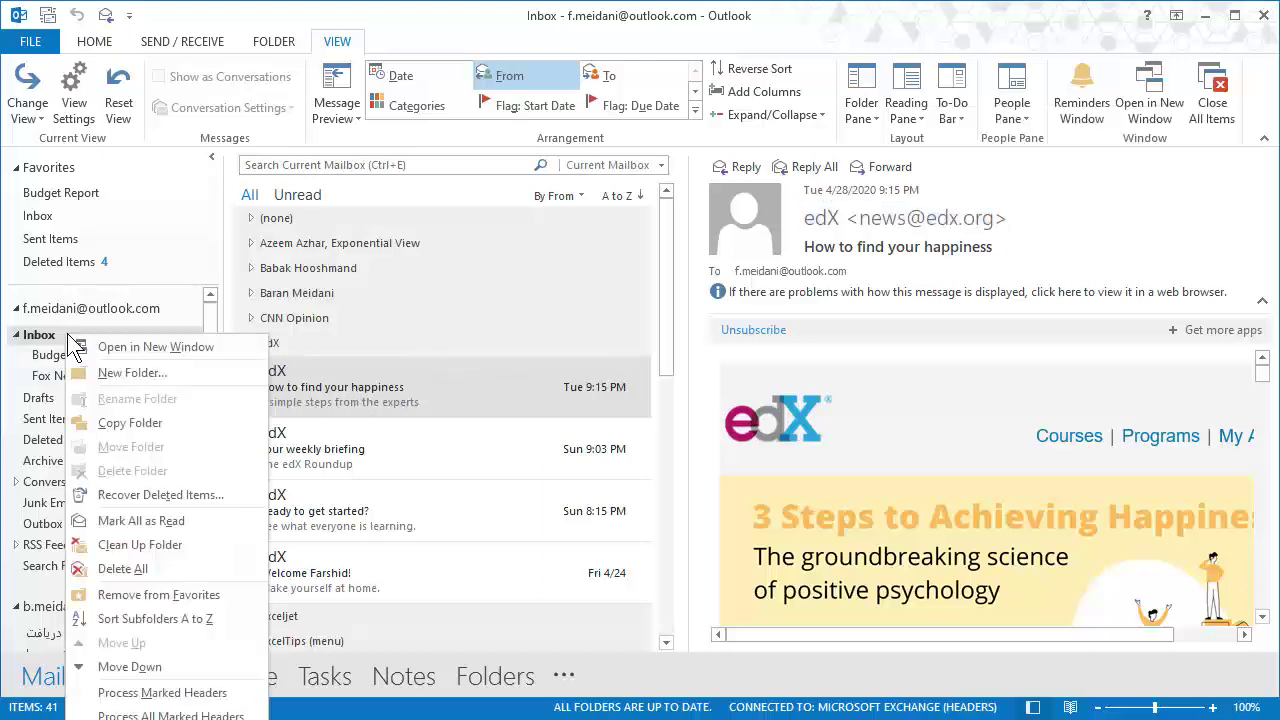
{"action": "left_click", "coordinate": [138, 376]}
{"action": "type", "text": "e"}
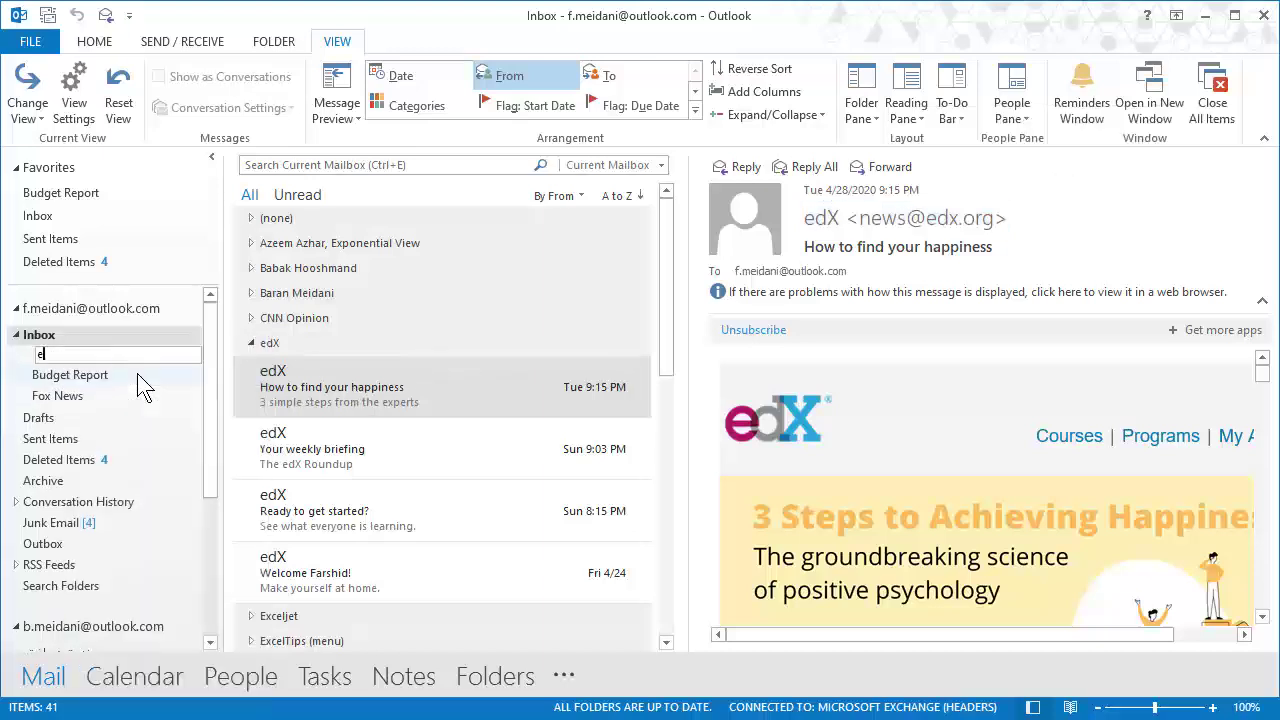
{"action": "type", "text": "dX"}
{"action": "key", "text": "Return"}
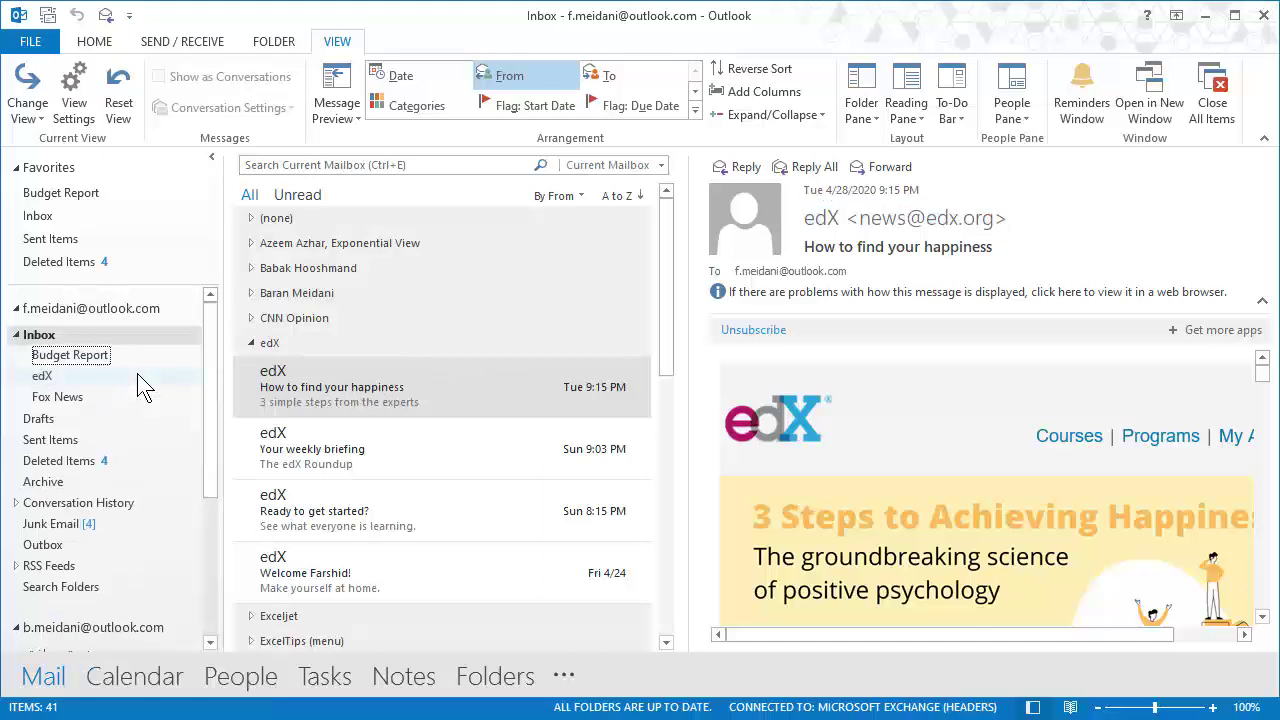
Create a rule from the "How to find your happiness" message that always moves messages from edX to the edX folder.
{"action": "left_click", "coordinate": [305, 397]}
{"action": "left_click", "coordinate": [100, 42]}
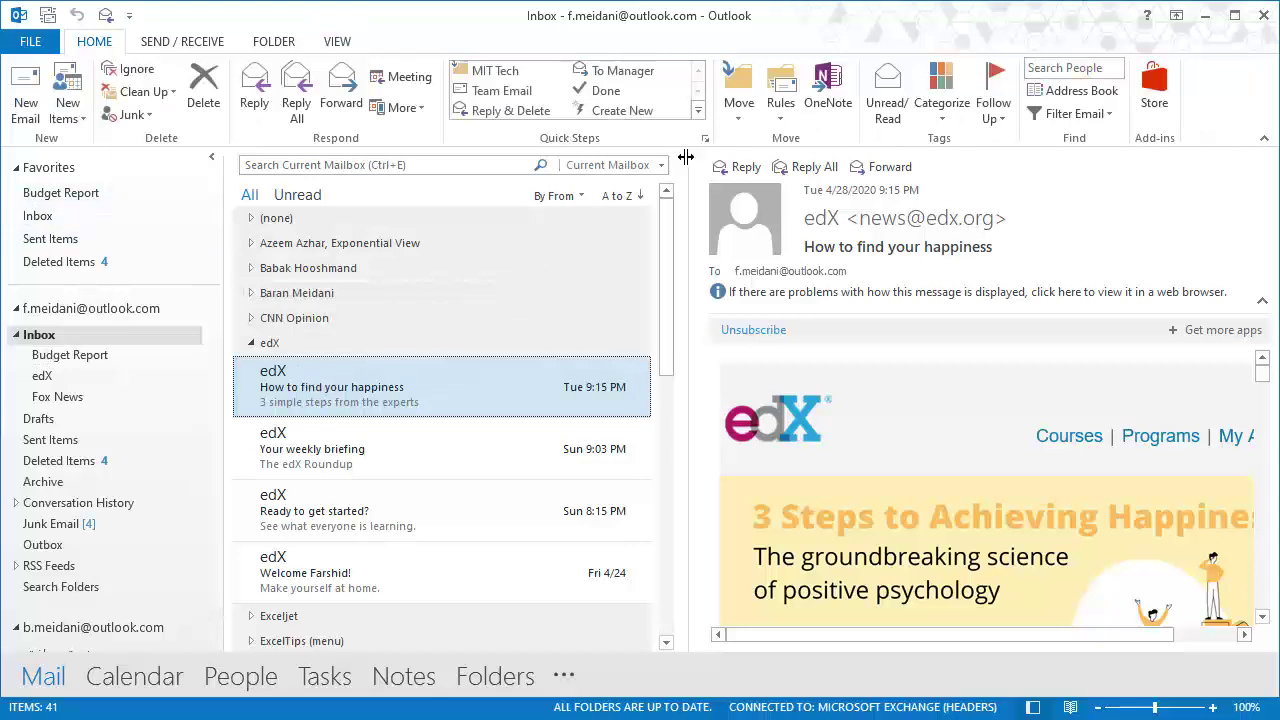
{"action": "left_click", "coordinate": [774, 118]}
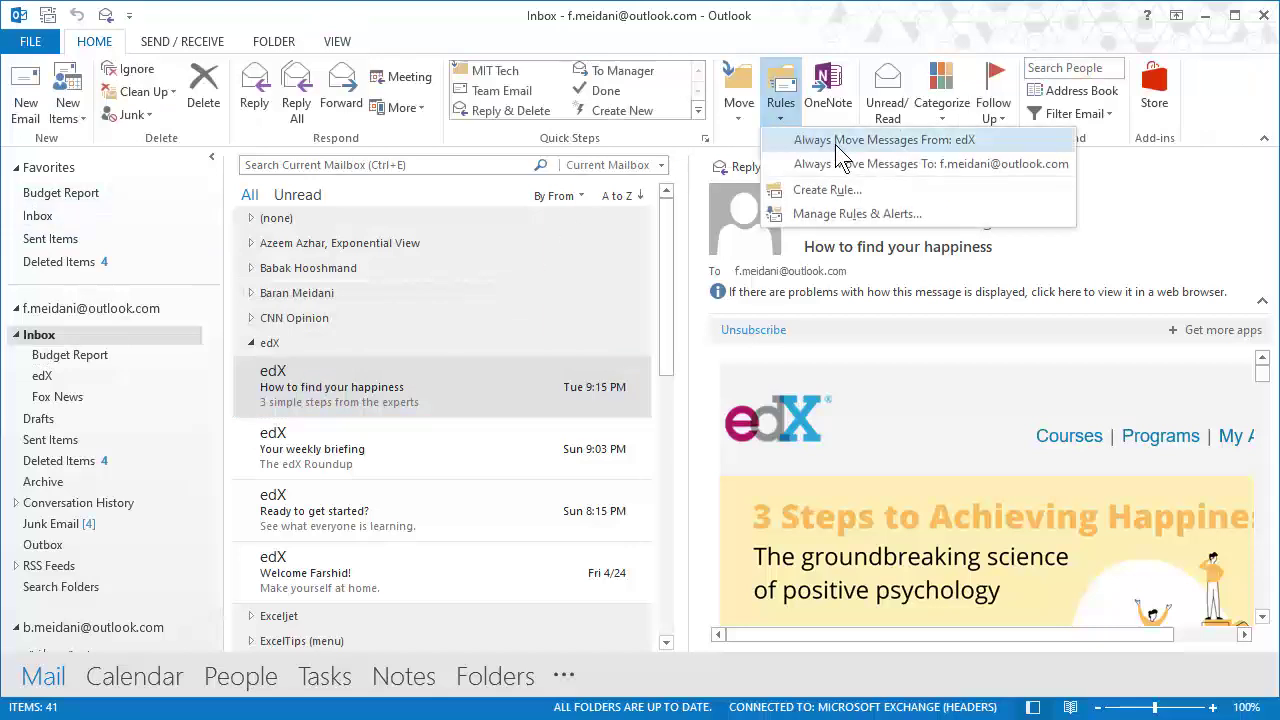
{"action": "left_click", "coordinate": [963, 143]}
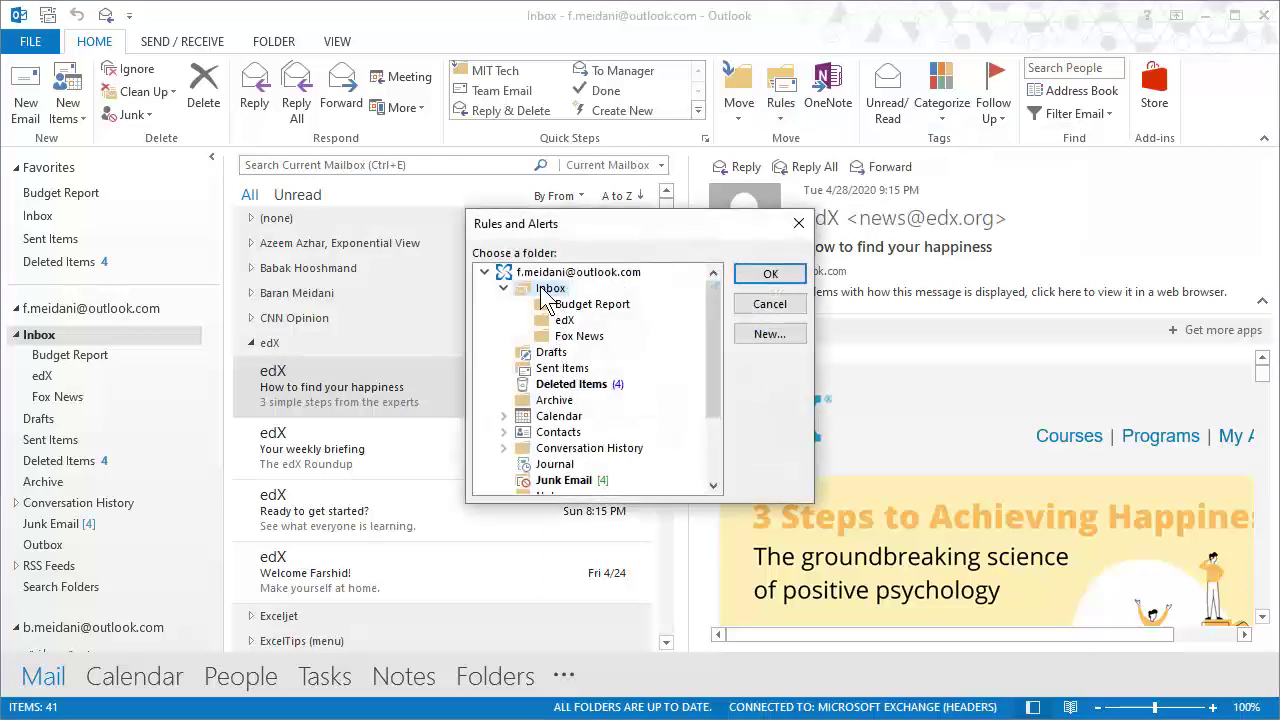
{"action": "left_click", "coordinate": [566, 321]}
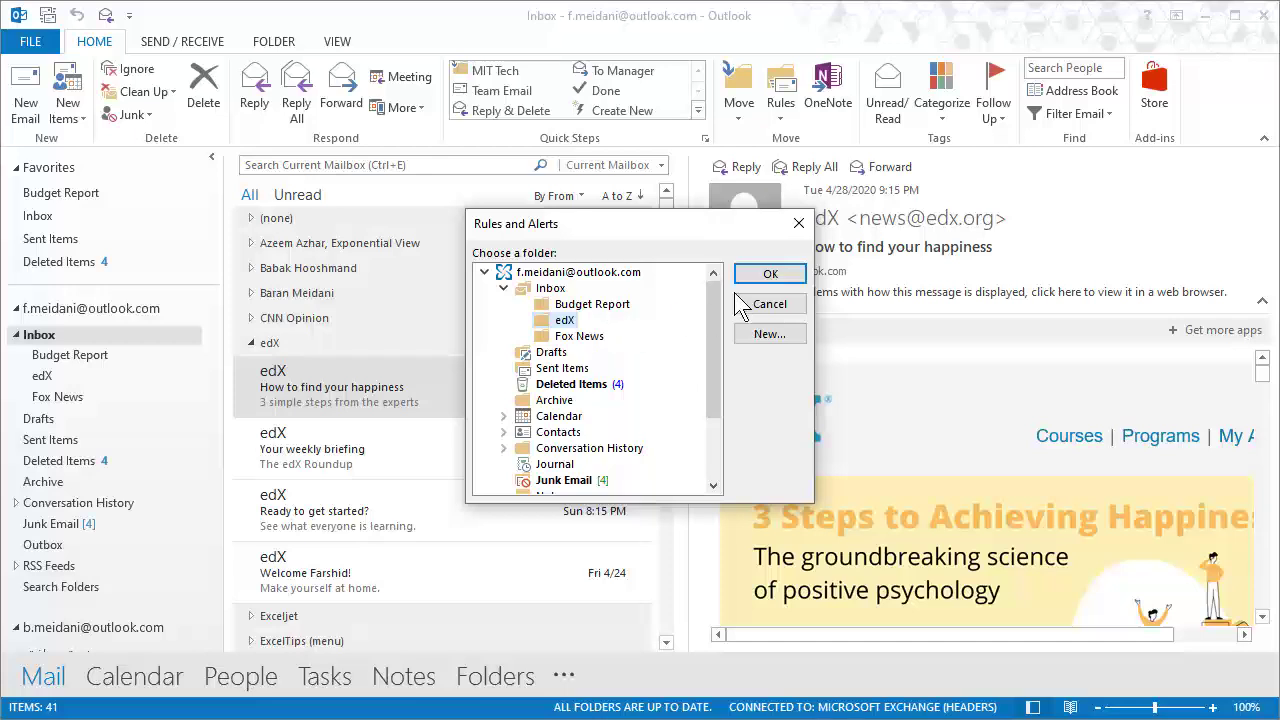
{"action": "left_click", "coordinate": [772, 278]}
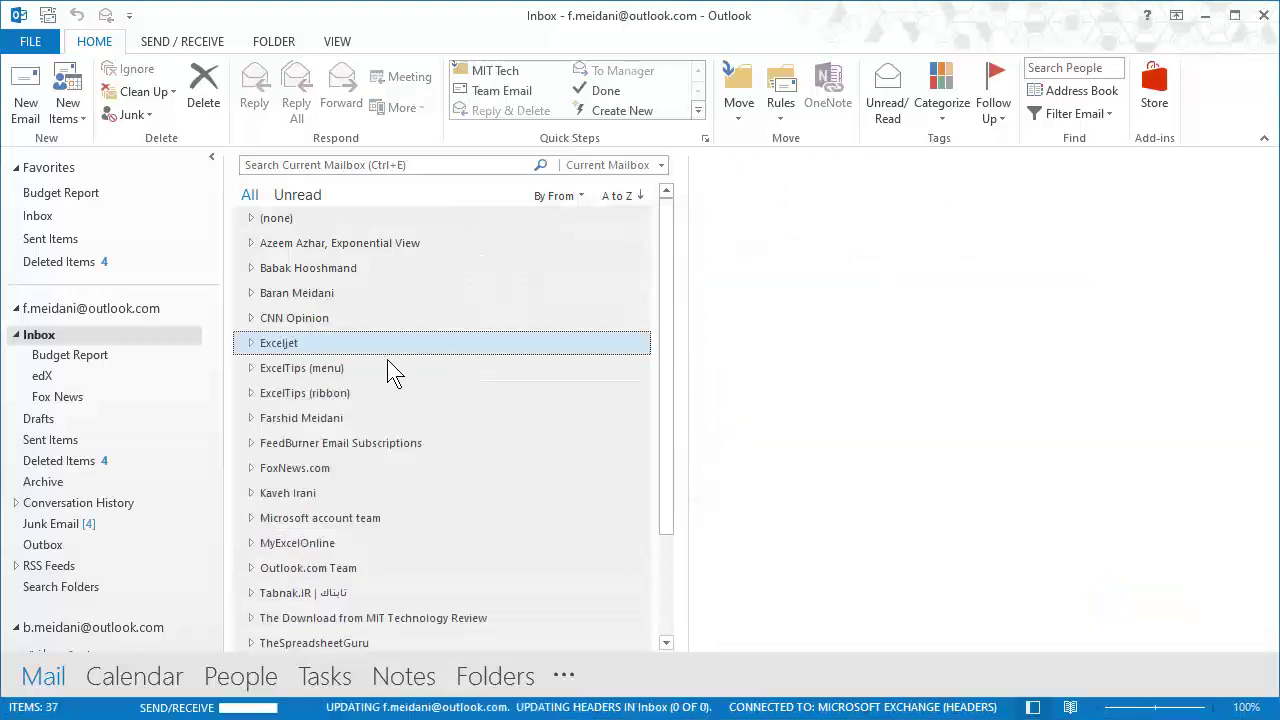
View the messages in the edX folder and open the Rules and Alerts manager.
{"action": "left_click", "coordinate": [40, 378]}
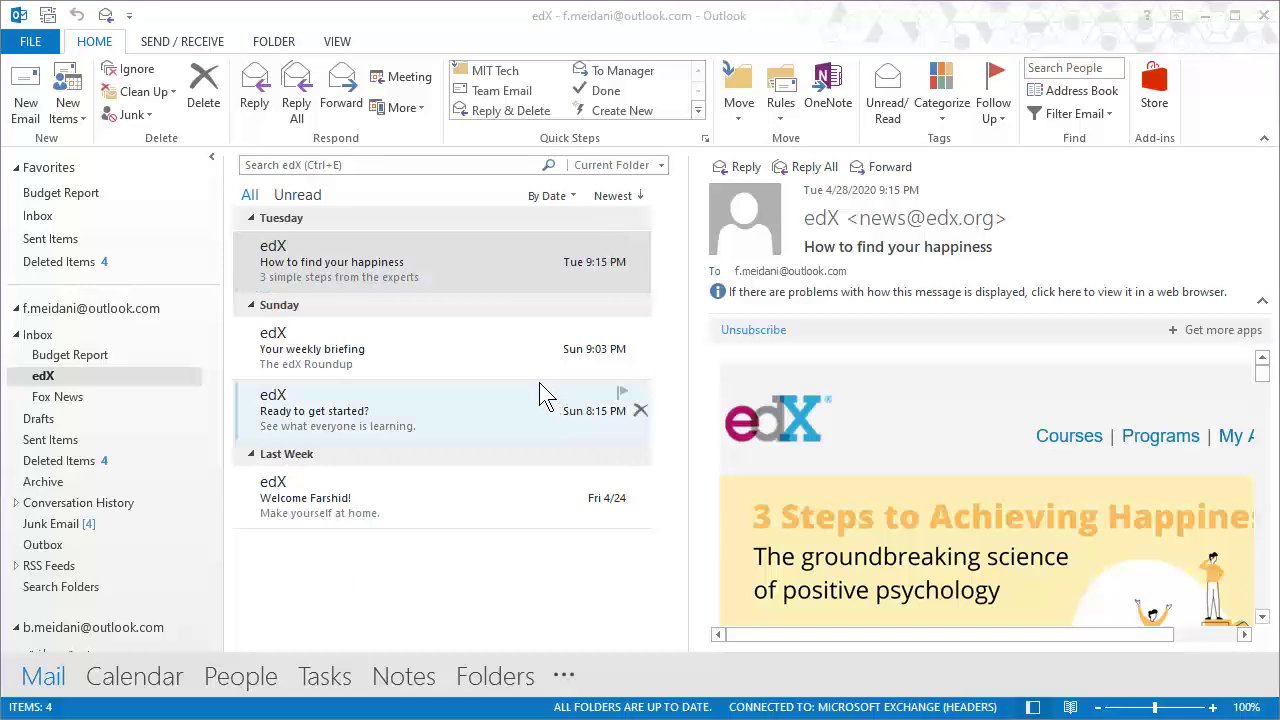
{"action": "left_click", "coordinate": [781, 105]}
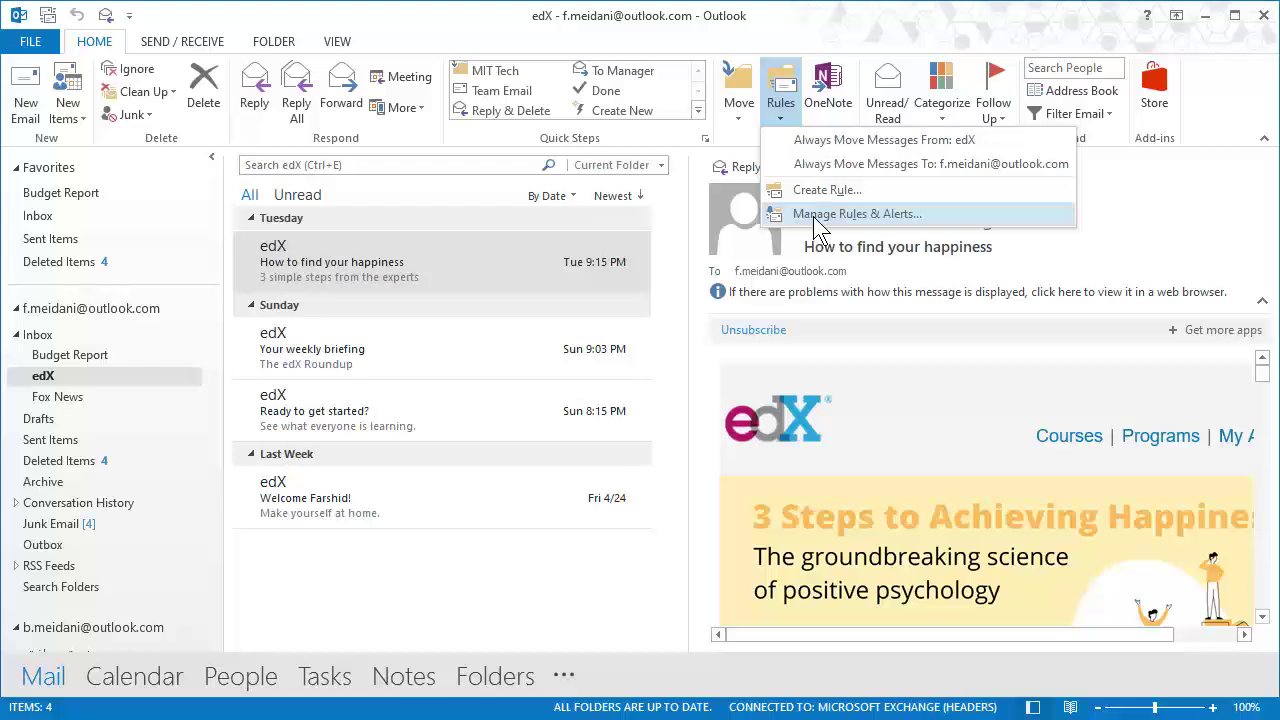
{"action": "left_click", "coordinate": [880, 215]}
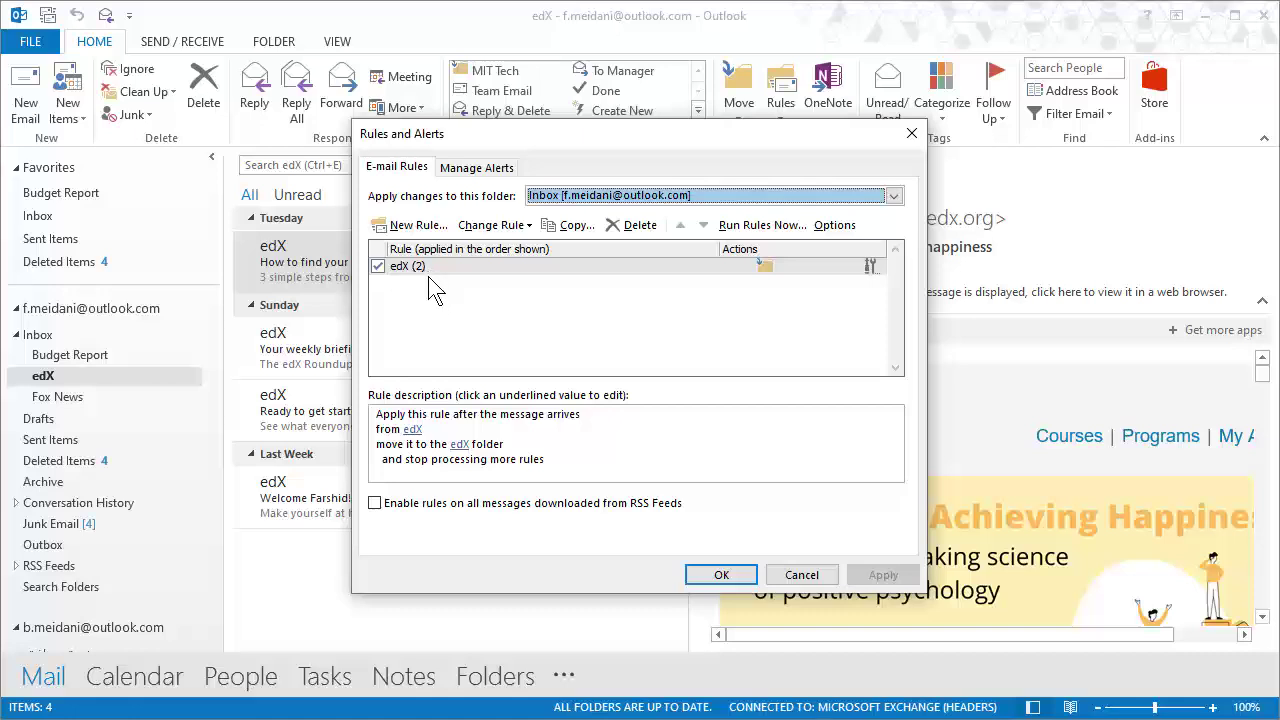
Review the edX rule's description and its sender's e-mail properties without changing them, and close the Rules and Alerts manager.
{"action": "left_click", "coordinate": [426, 266]}
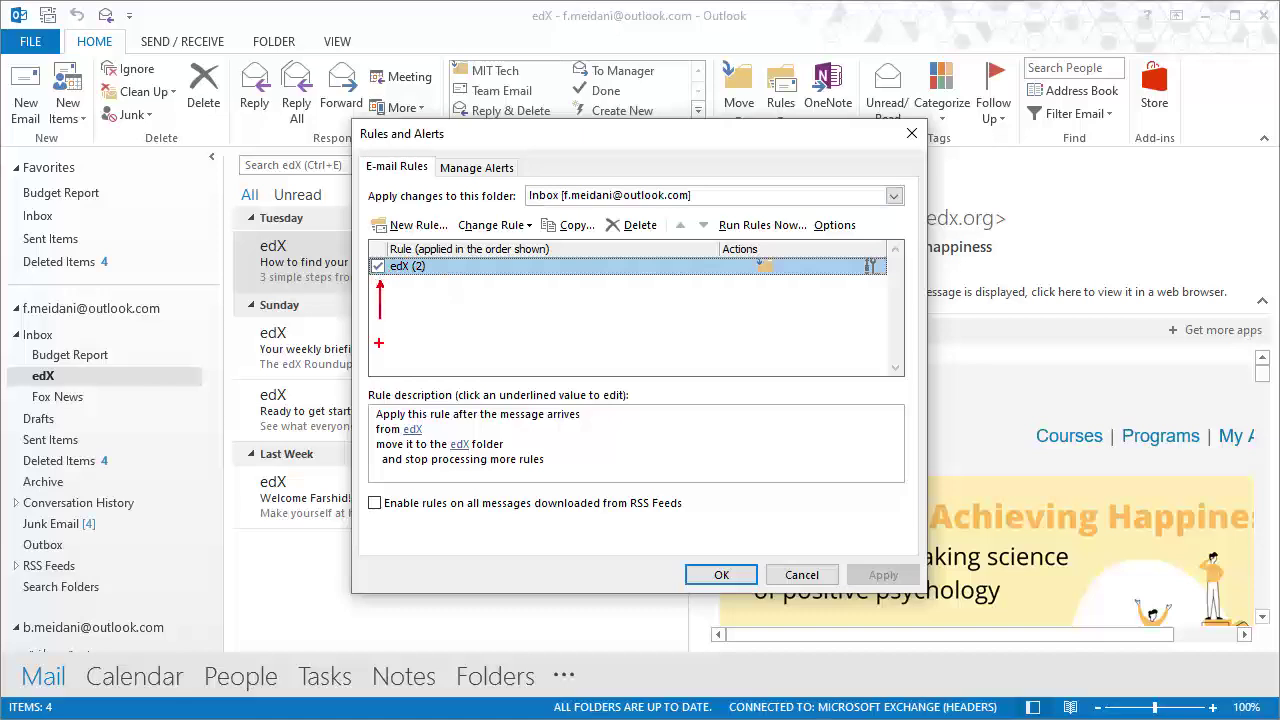
{"action": "left_click_drag", "start_coordinate": [715, 235], "coordinate": [793, 293]}
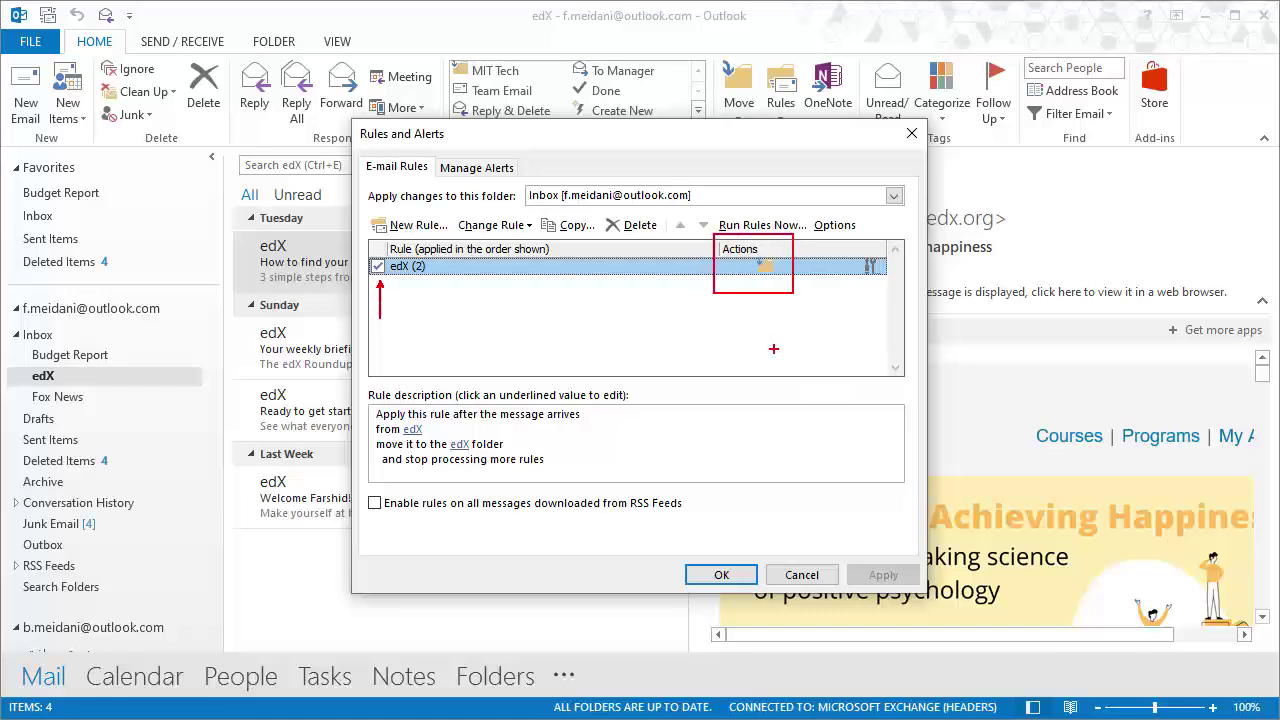
{"action": "mouse_move", "coordinate": [367, 403]}
{"action": "left_mouse_down"}
{"action": "mouse_move", "coordinate": [514, 463]}
{"action": "mouse_move", "coordinate": [608, 475]}
{"action": "left_mouse_up"}
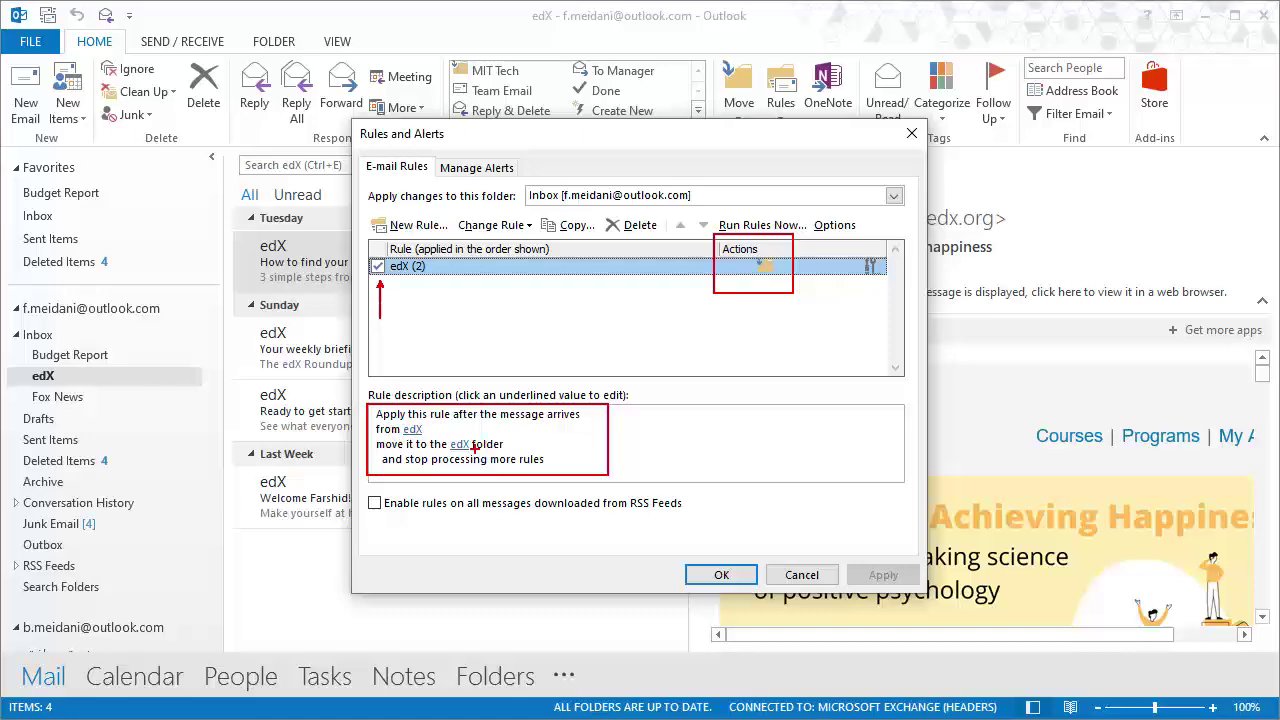
{"action": "left_click", "coordinate": [412, 430]}
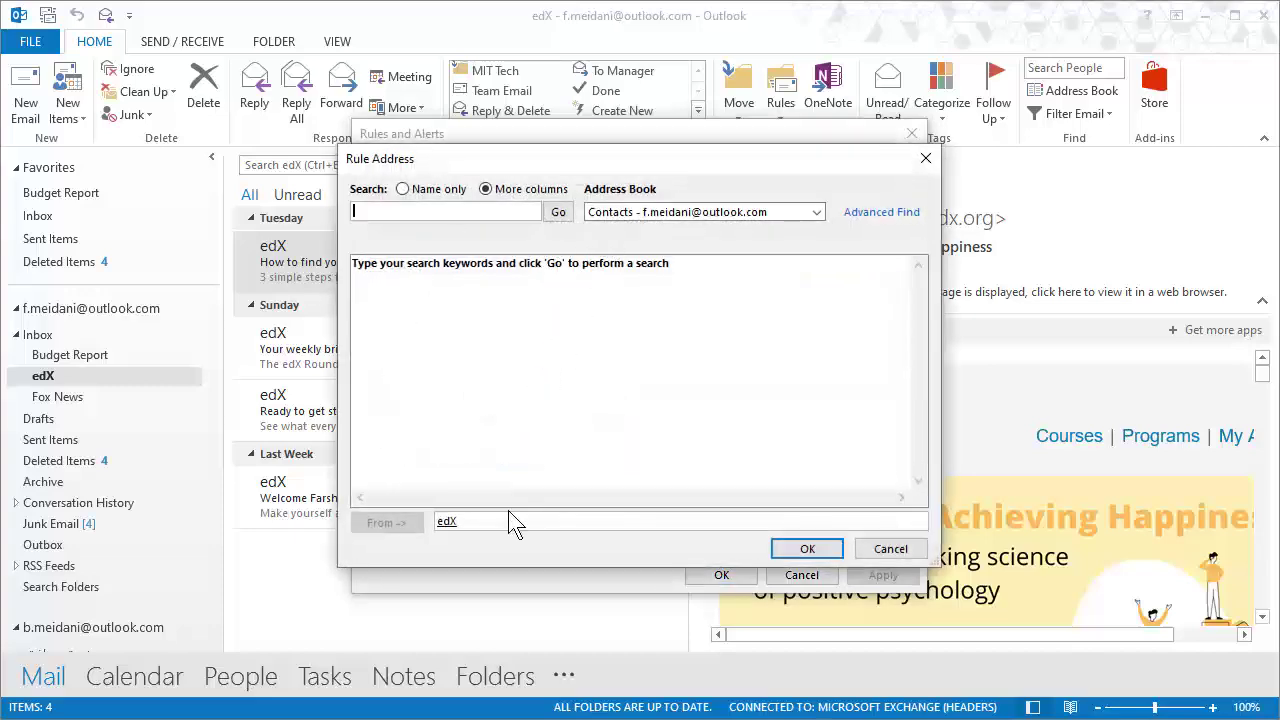
{"action": "double_click", "coordinate": [446, 520]}
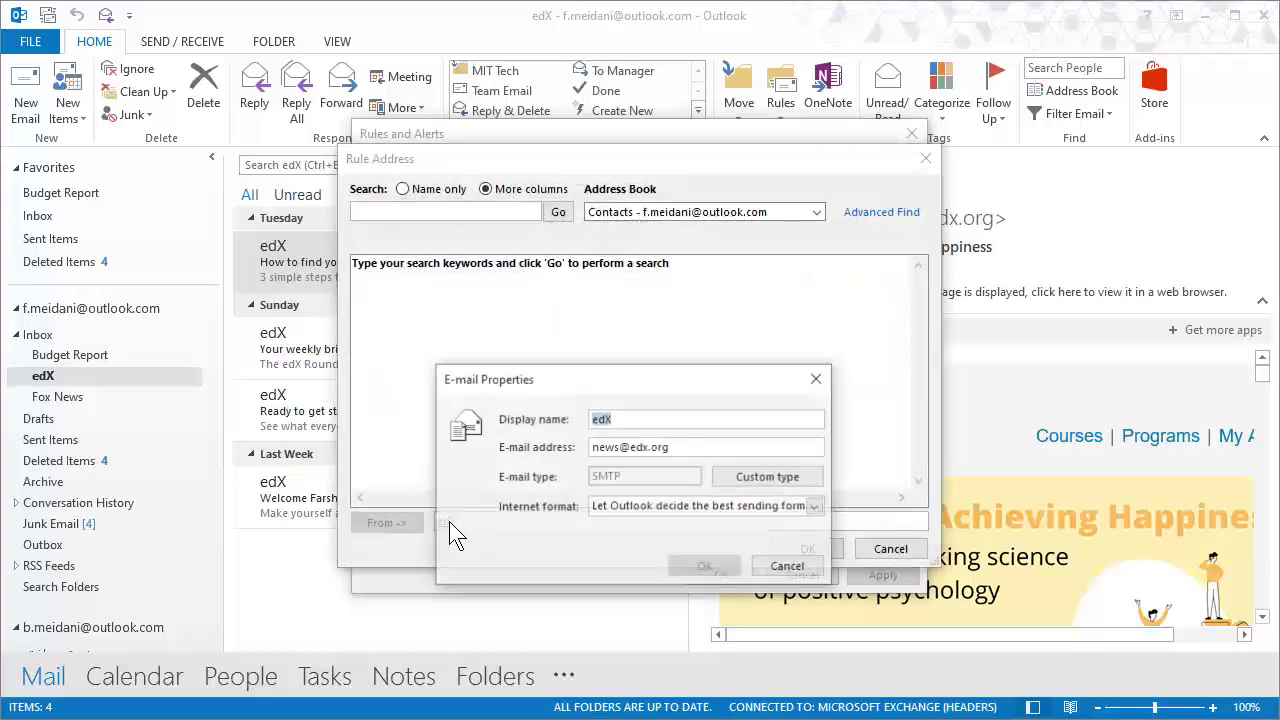
{"action": "double_click", "coordinate": [662, 447]}
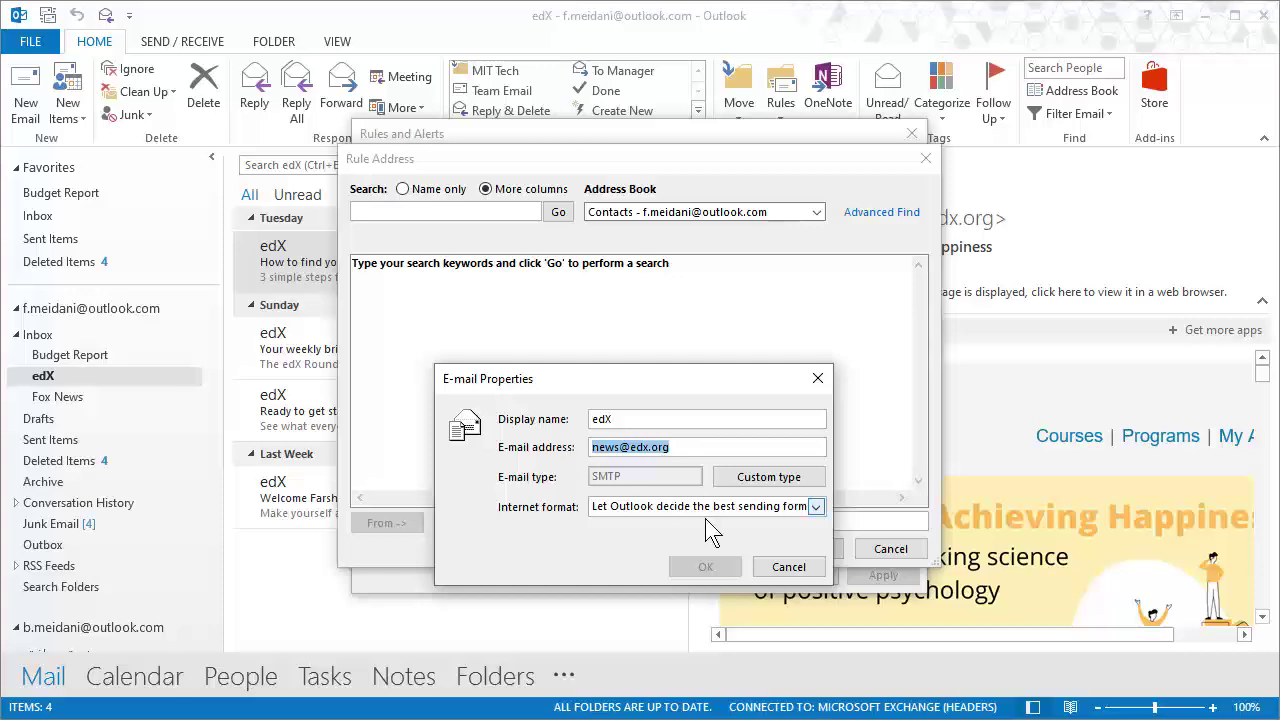
{"action": "left_click", "coordinate": [767, 565]}
{"action": "left_click", "coordinate": [879, 545]}
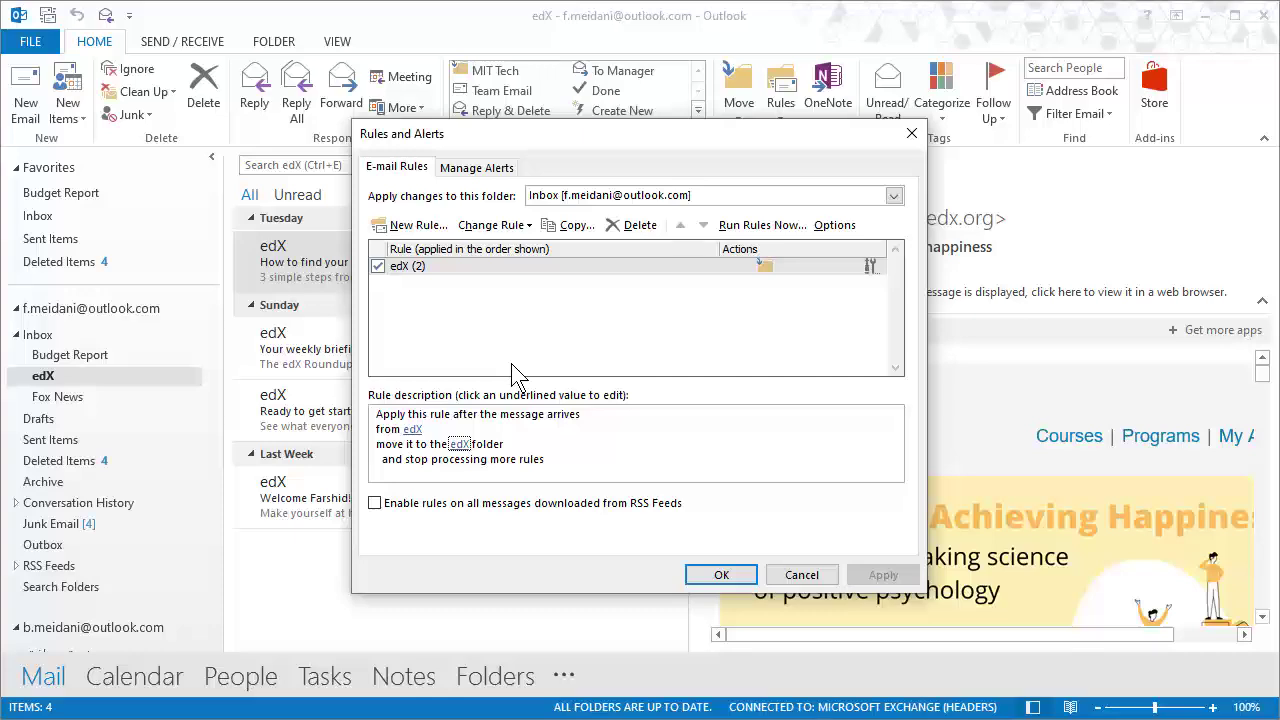
{"action": "left_click", "coordinate": [720, 577]}
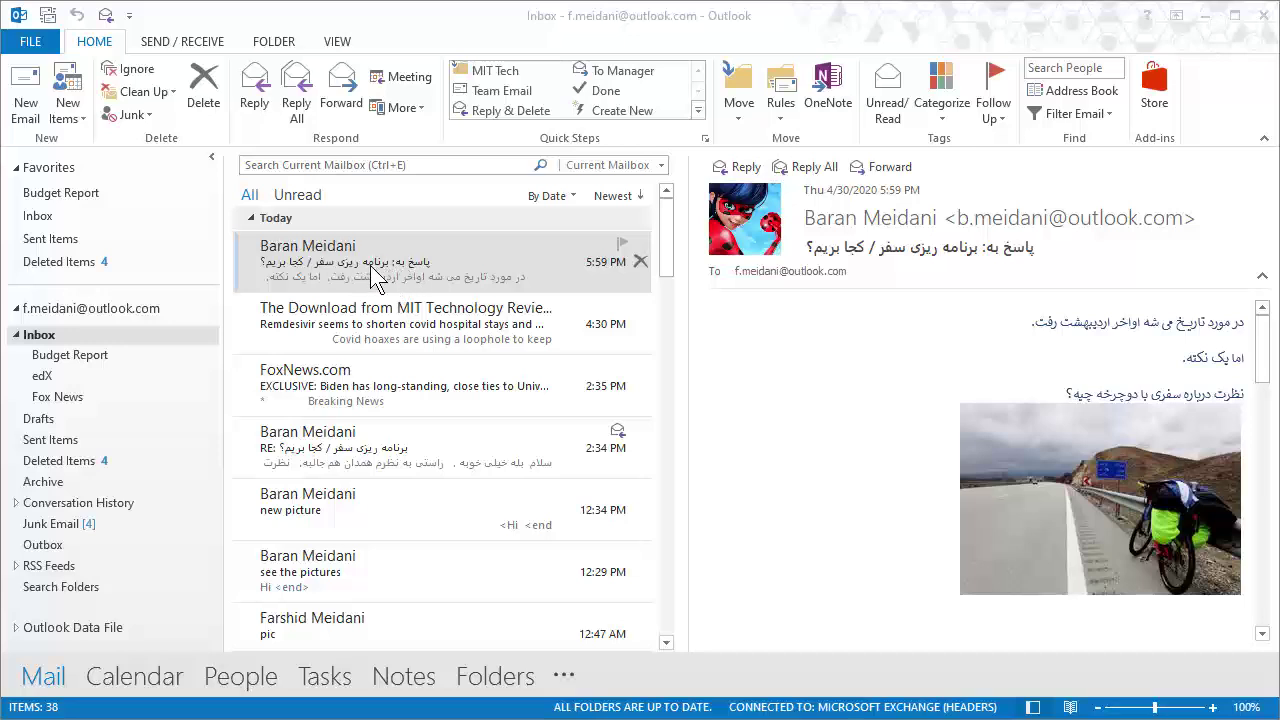
Show the Inbox messages as conversations.
{"action": "left_click", "coordinate": [337, 42]}
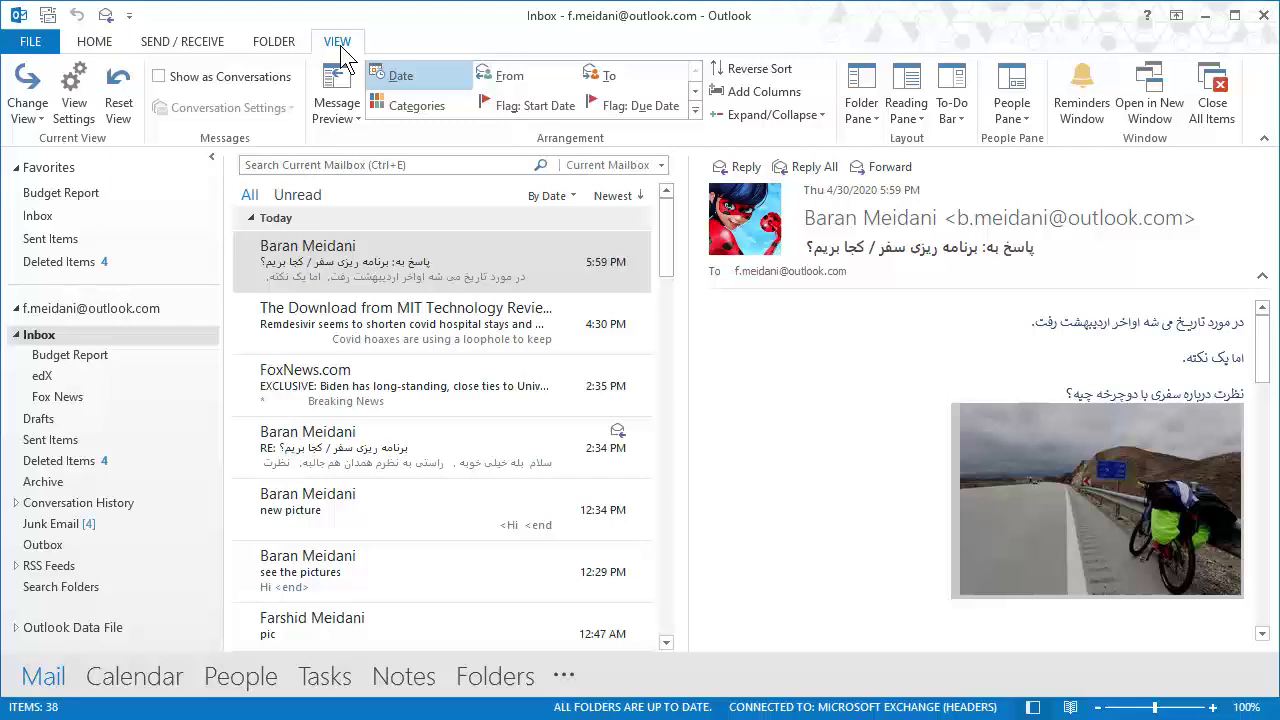
{"action": "left_click", "coordinate": [228, 77]}
{"action": "left_click", "coordinate": [627, 394]}
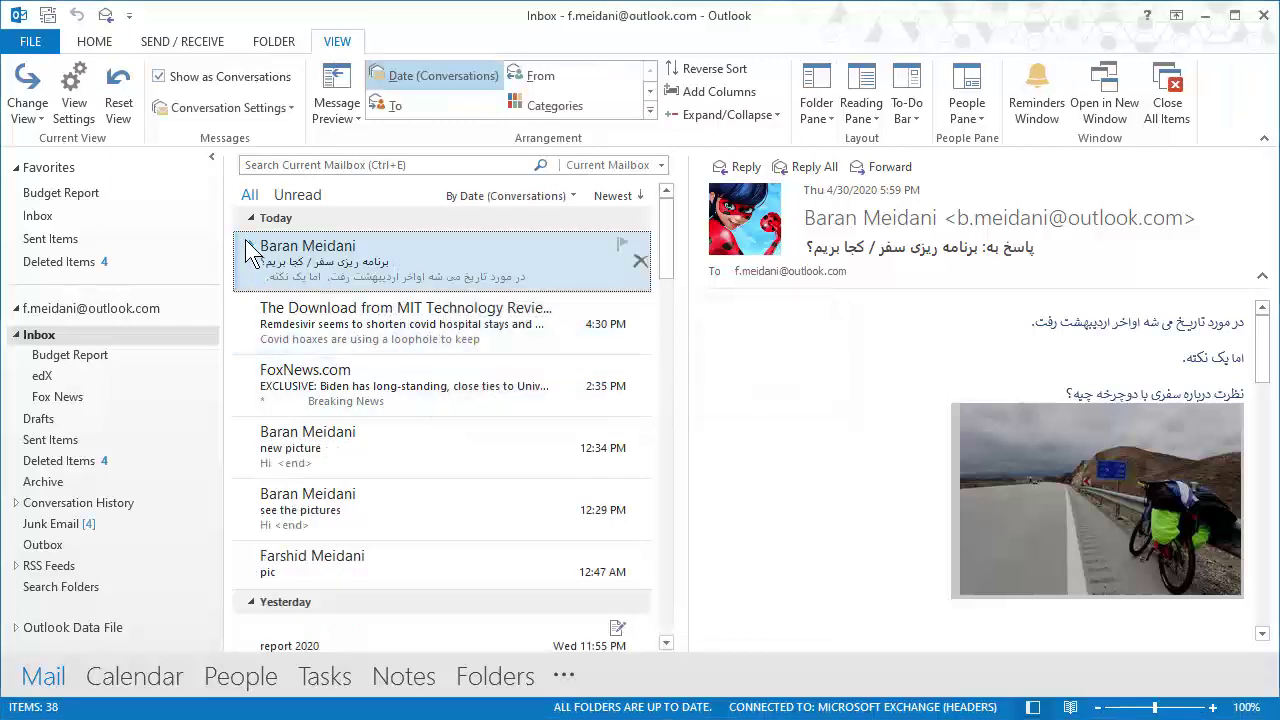
Expand the "برنامه ریزی سفر / کجا بریم؟" conversation and view its individual messages, including the sent replies.
{"action": "left_click", "coordinate": [252, 244]}
{"action": "left_click", "coordinate": [360, 420]}
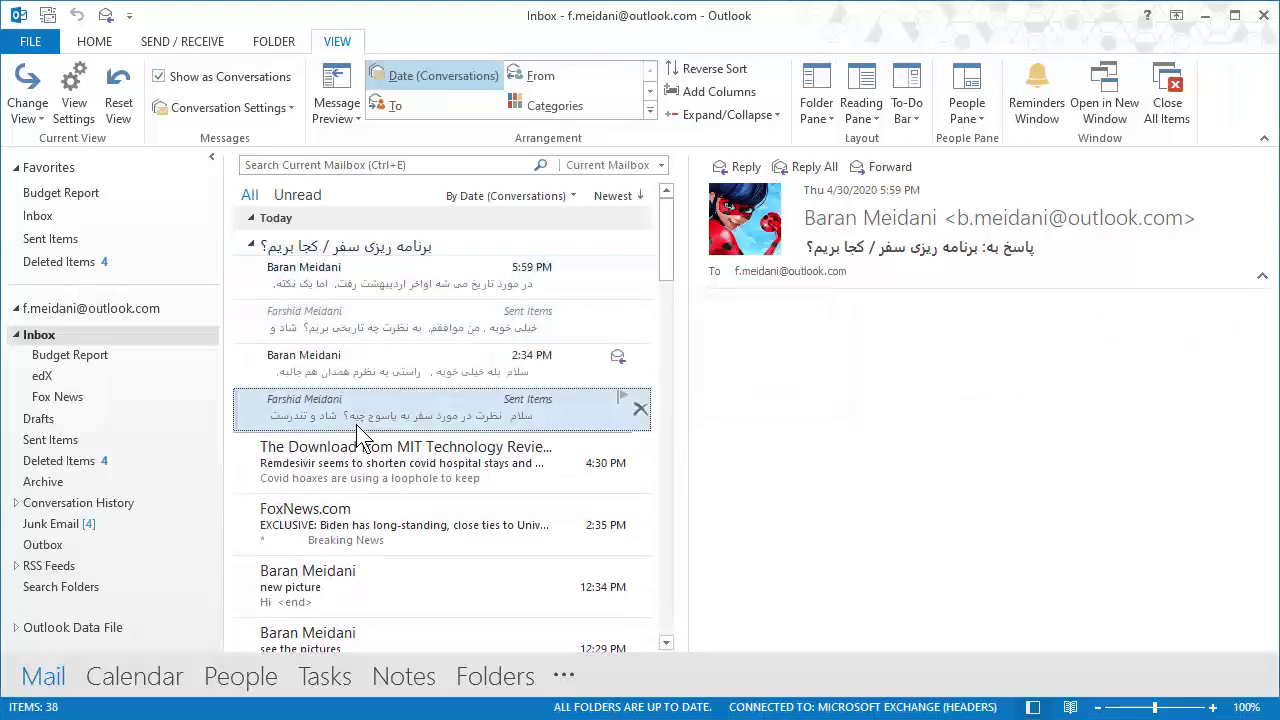
{"action": "left_click", "coordinate": [404, 362]}
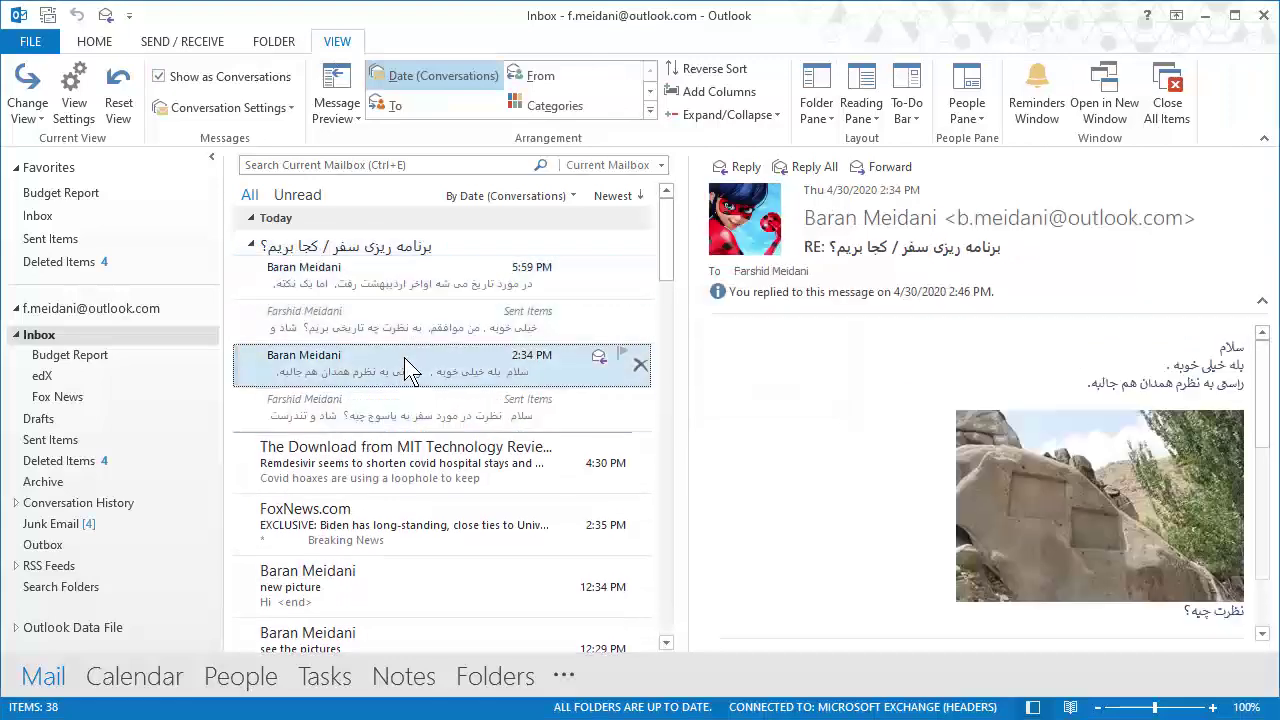
{"action": "left_click", "coordinate": [416, 316]}
{"action": "left_click", "coordinate": [433, 279]}
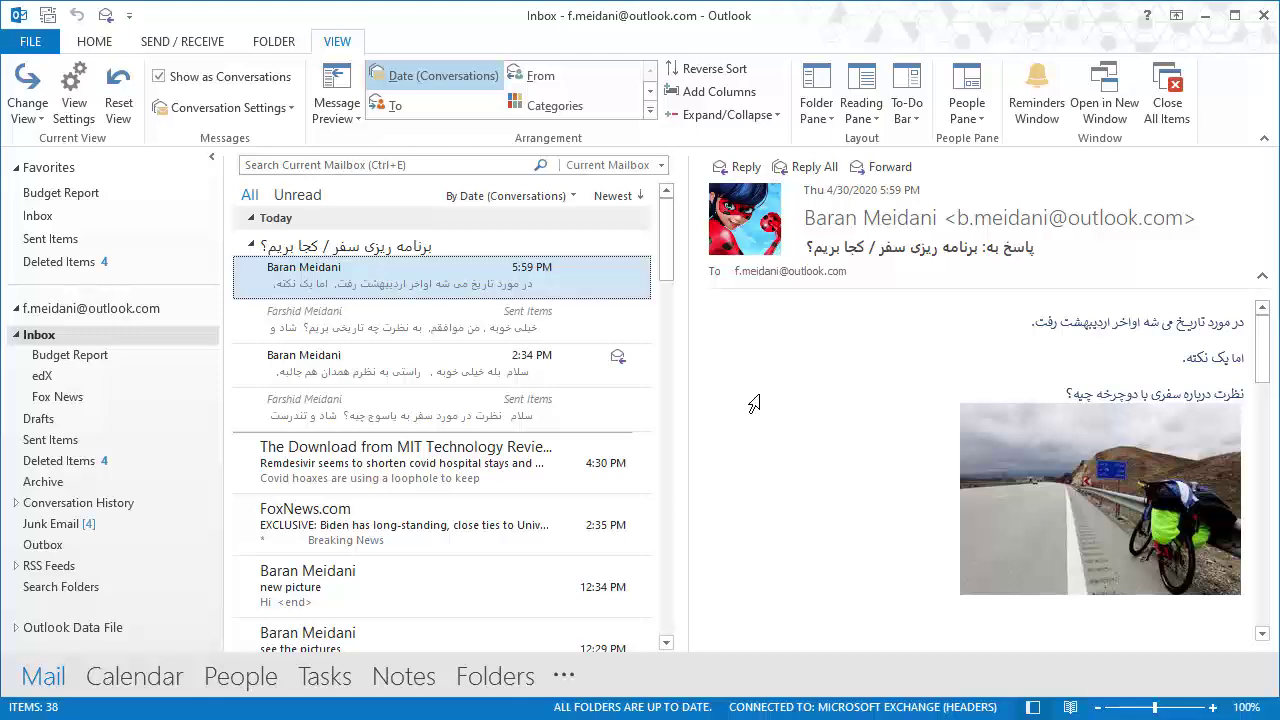
For always moving the "برنامه ریزی سفر / کجا بریم؟" conversation, create a new mail folder named "برنامه ریزی سفر" directly under the mailbox account.
{"action": "left_click", "coordinate": [94, 41]}
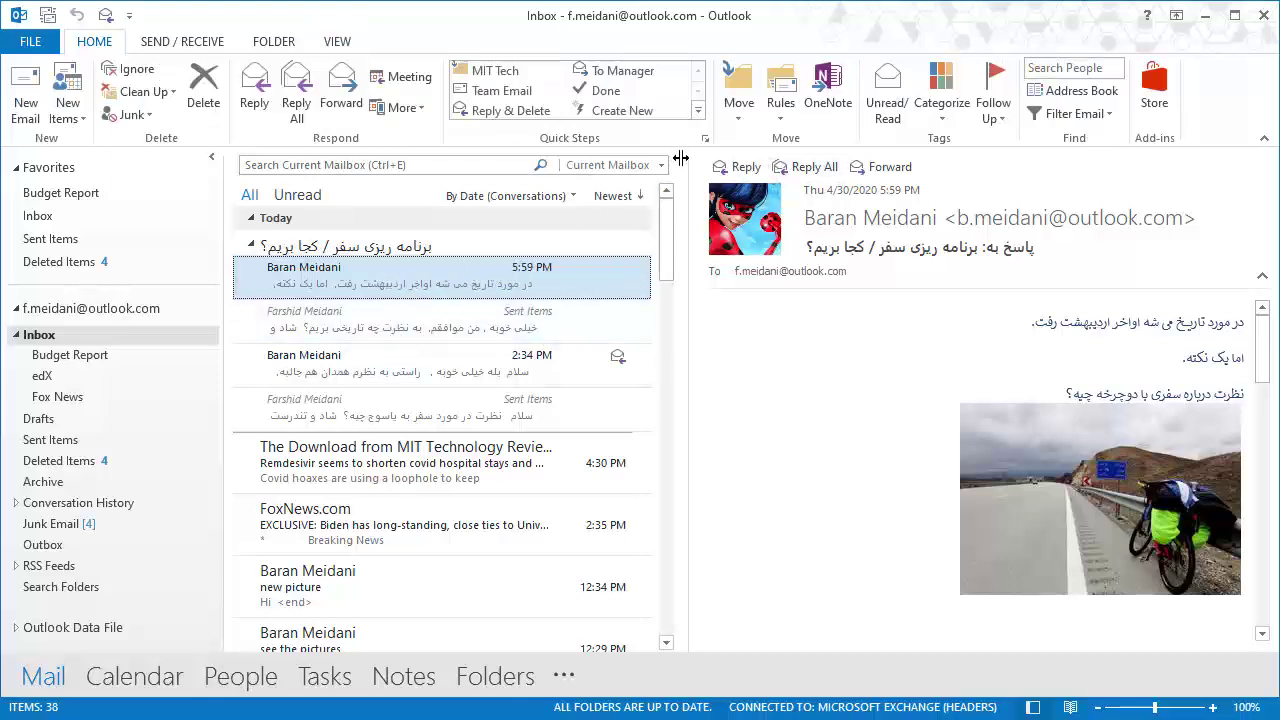
{"action": "left_click", "coordinate": [405, 240]}
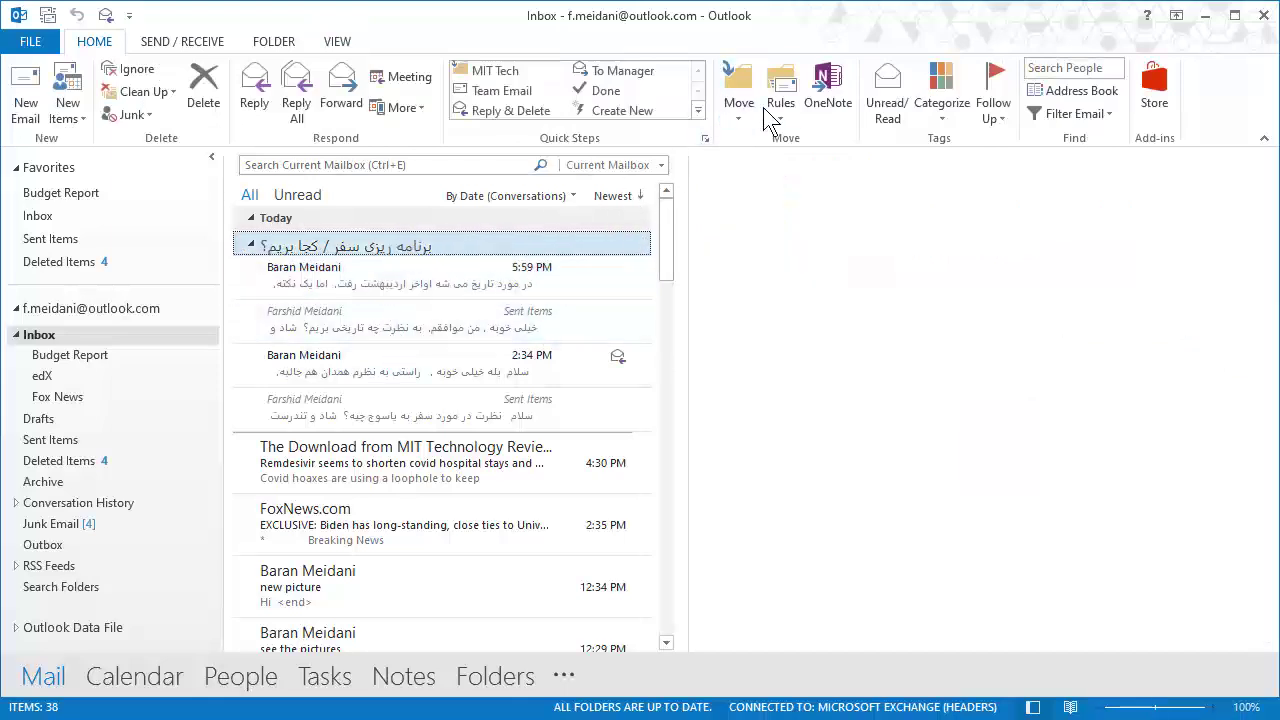
{"action": "left_click", "coordinate": [738, 106]}
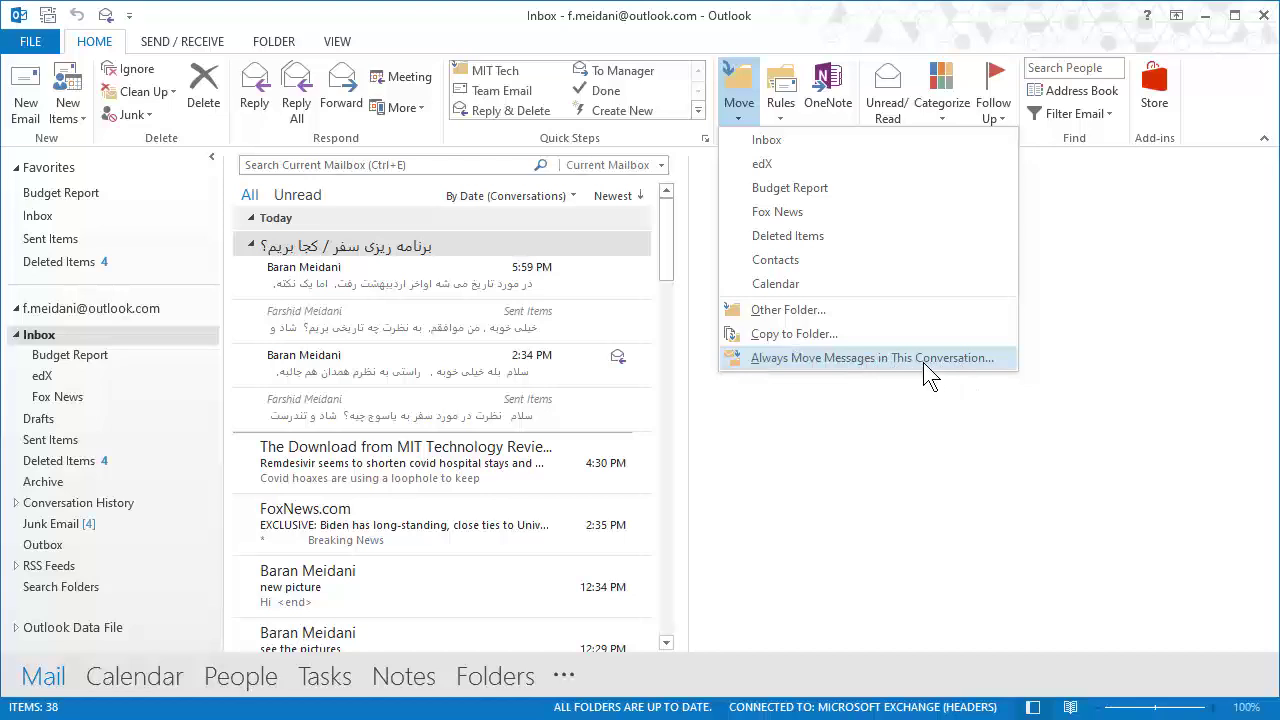
{"action": "left_click", "coordinate": [868, 360]}
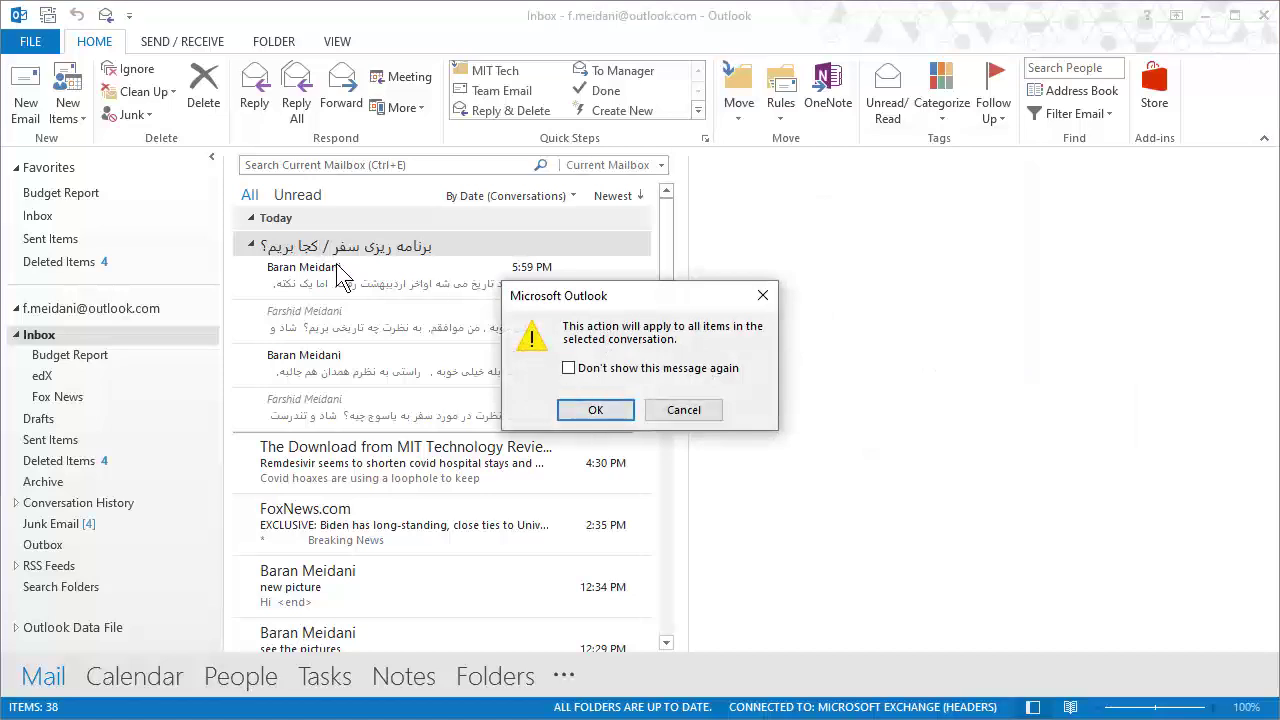
{"action": "left_click", "coordinate": [618, 415]}
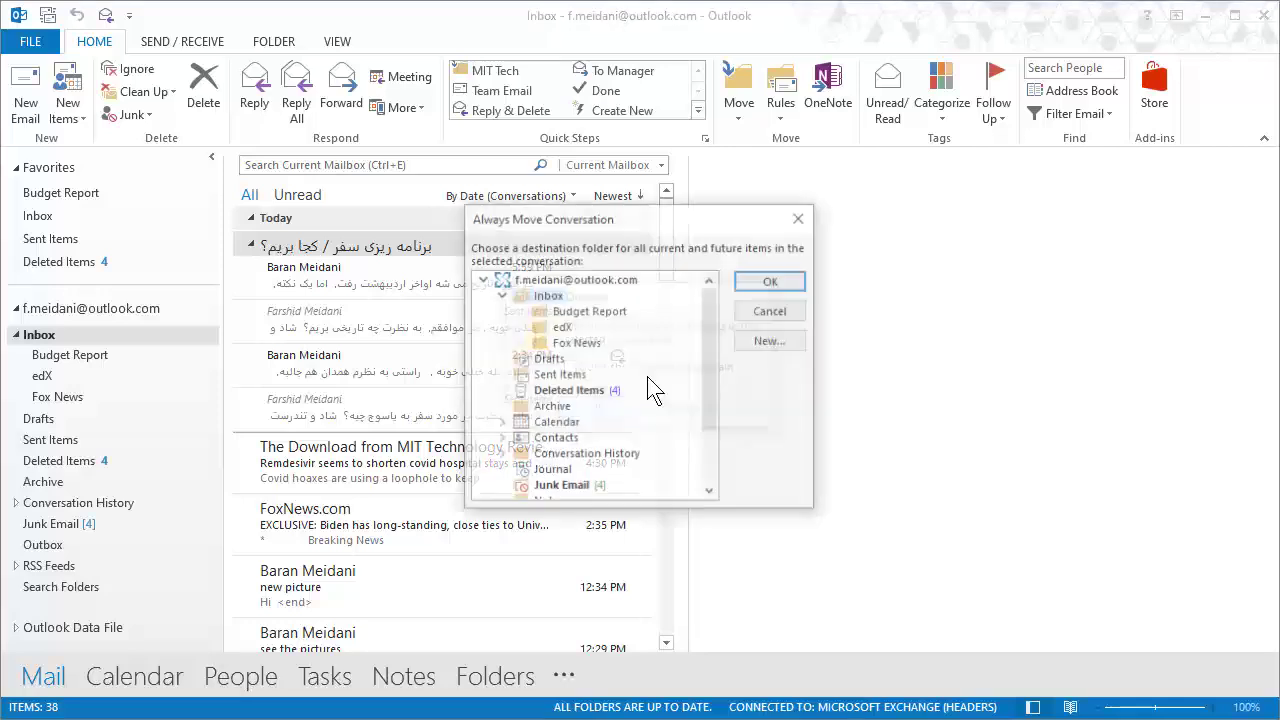
{"action": "left_click", "coordinate": [556, 281]}
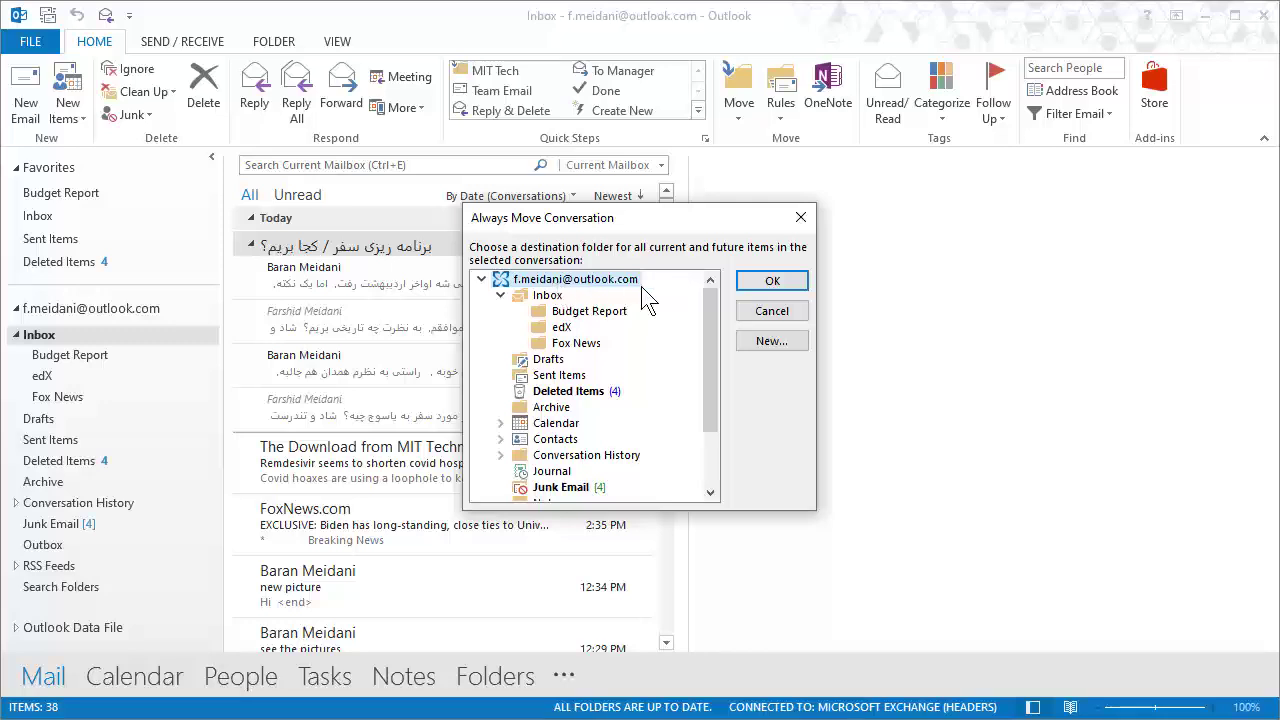
{"action": "left_click", "coordinate": [766, 341]}
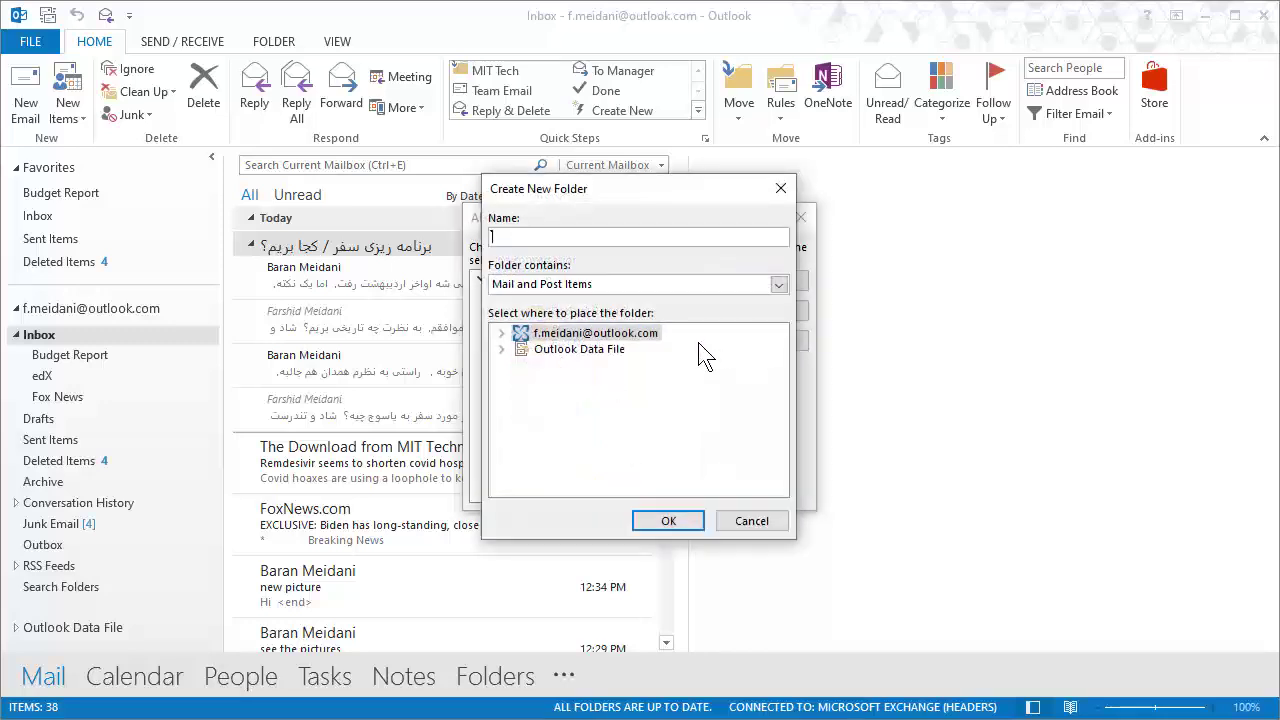
{"action": "type", "text": "برنامه ریزی سفر"}
{"action": "left_click", "coordinate": [657, 519]}
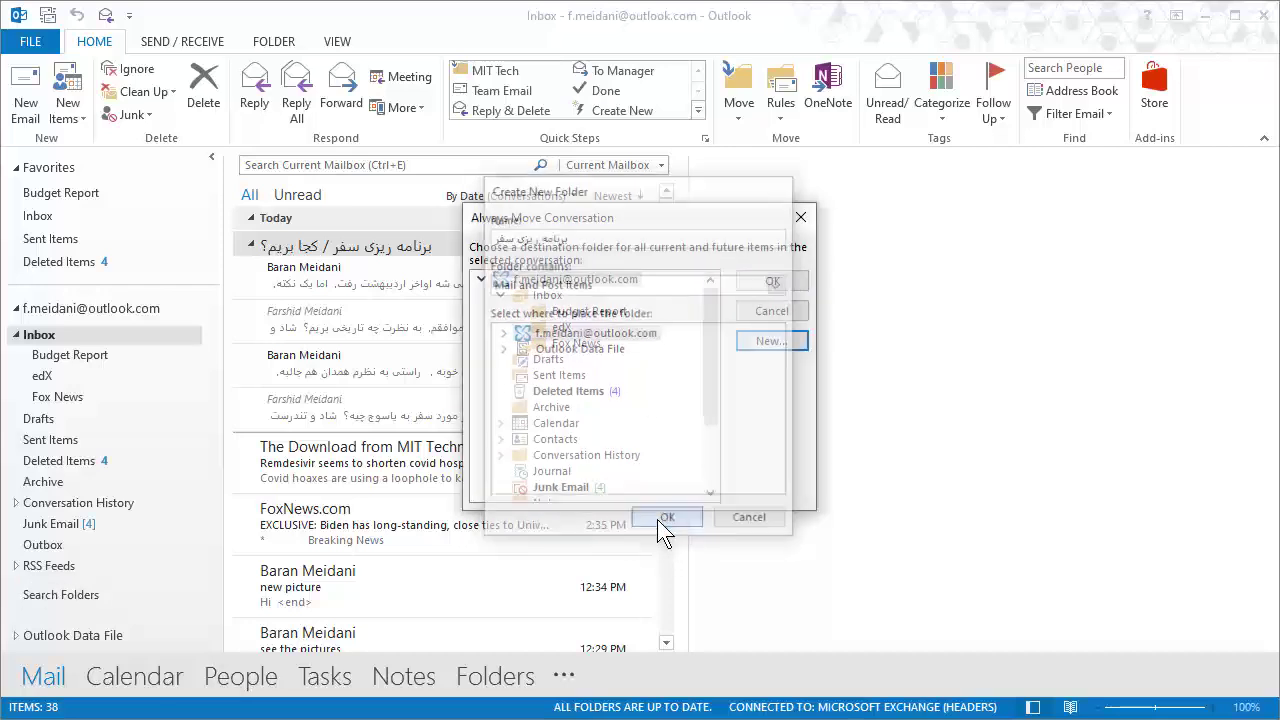
Set the "برنامه ریزی سفر" folder as the destination for all current and future messages of the conversation.
{"action": "scroll", "coordinate": [556, 390], "scroll_direction": "up", "scroll_amount": 2}
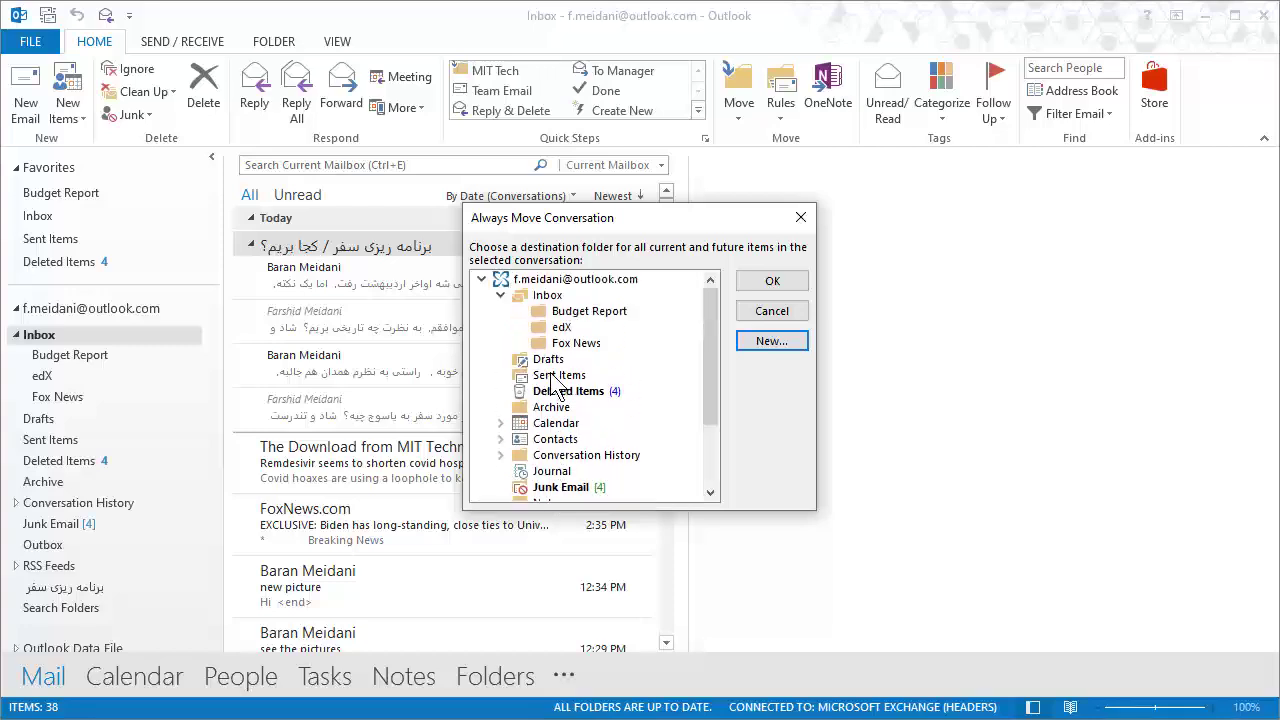
{"action": "scroll", "coordinate": [558, 465], "scroll_direction": "down", "scroll_amount": 2}
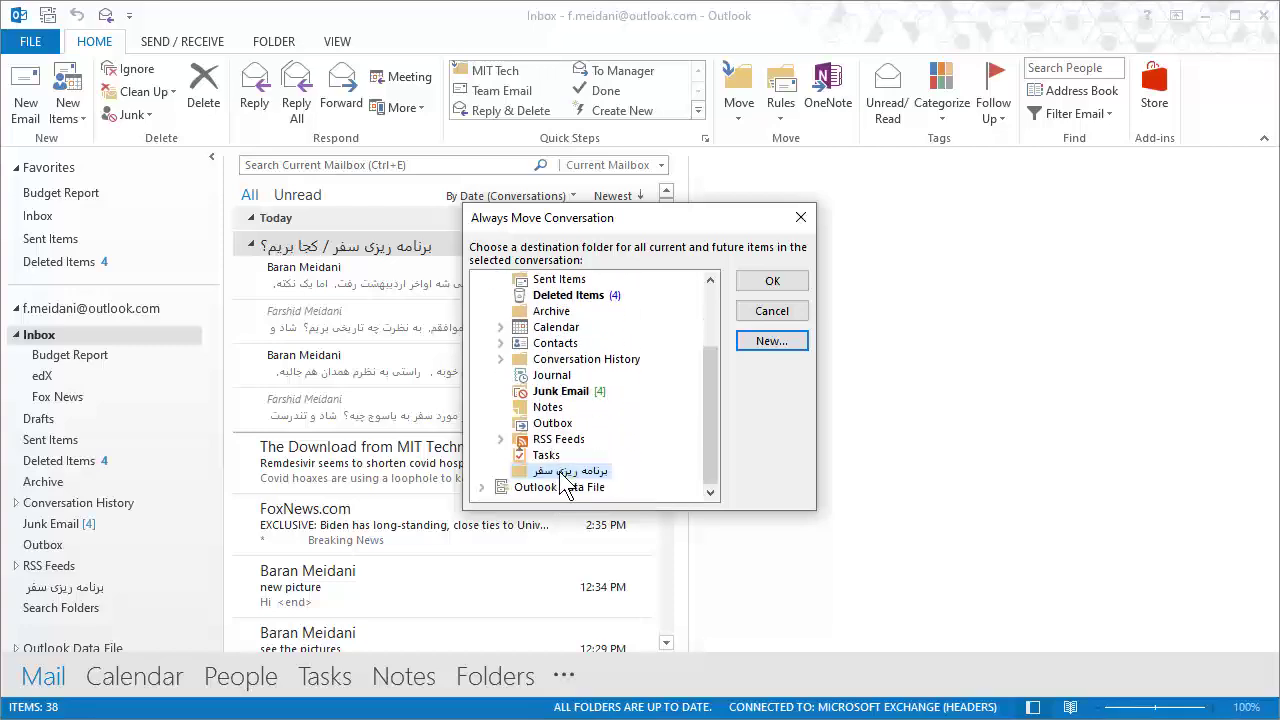
{"action": "left_click", "coordinate": [772, 282]}
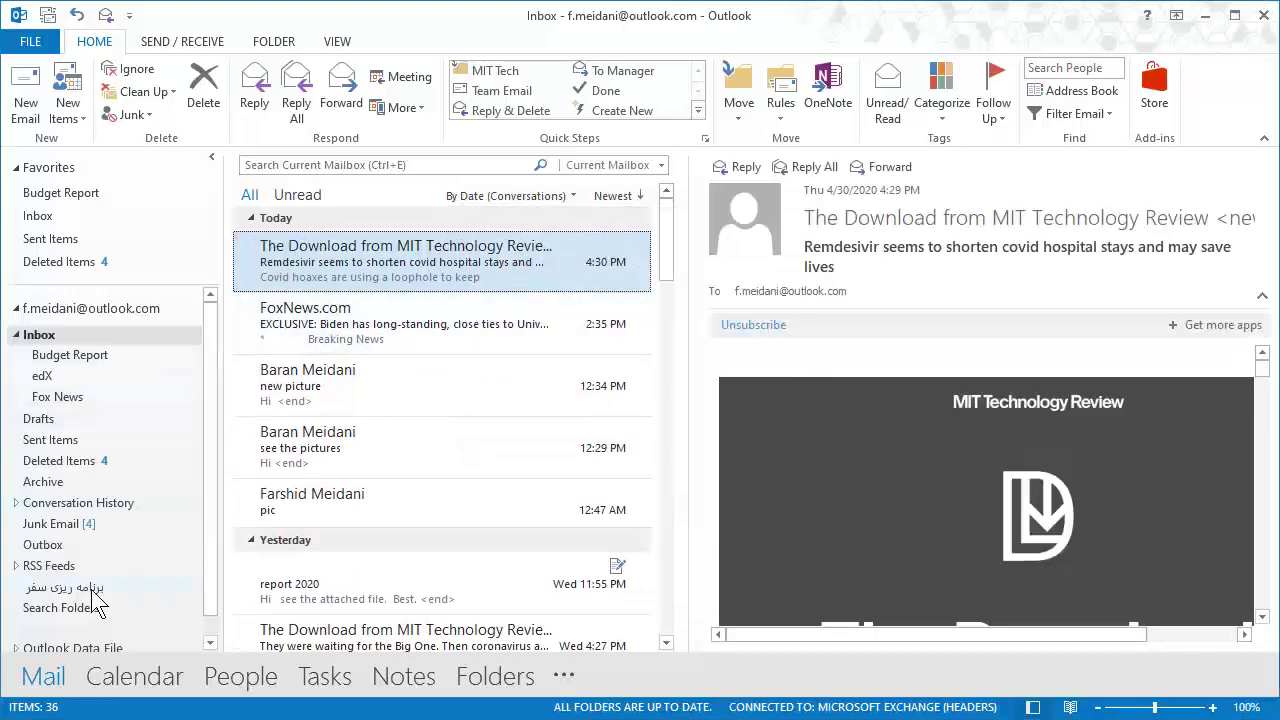
View the "برنامه ریزی سفر" folder, place it above the Inbox in the folder list, and return to the Inbox.
{"action": "left_click", "coordinate": [89, 589]}
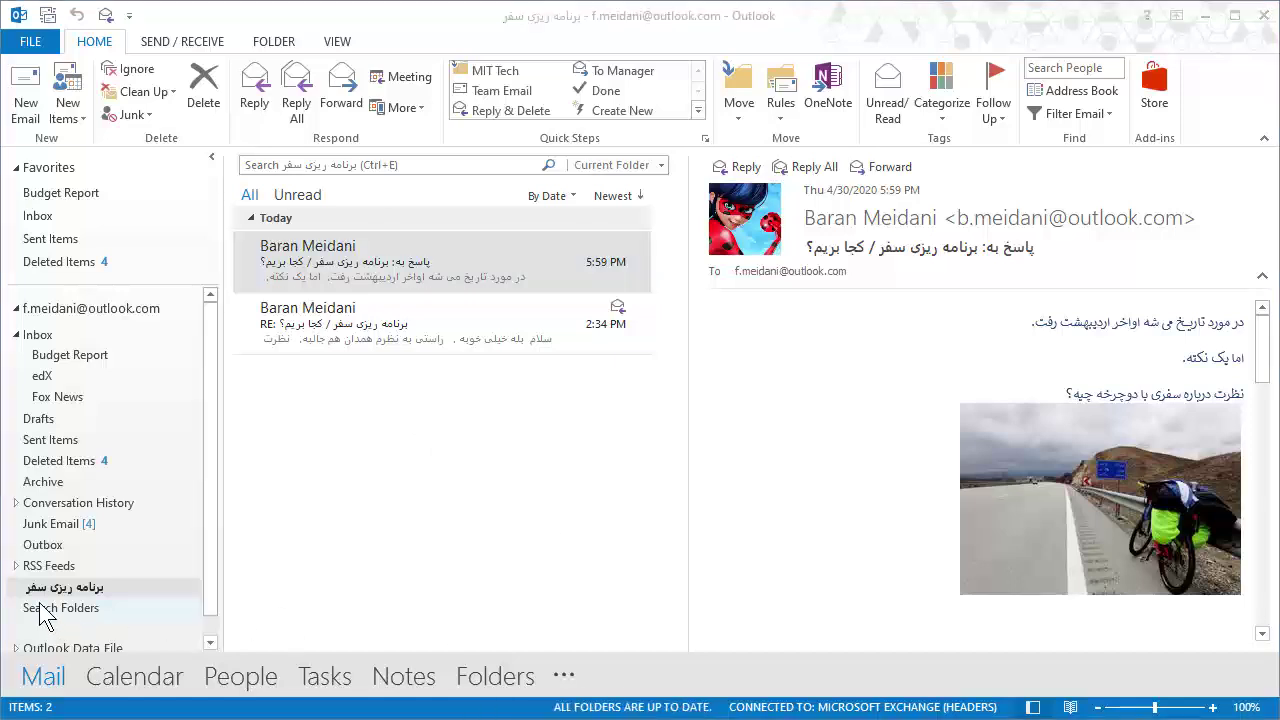
{"action": "left_click_drag", "start_coordinate": [64, 592], "coordinate": [88, 342]}
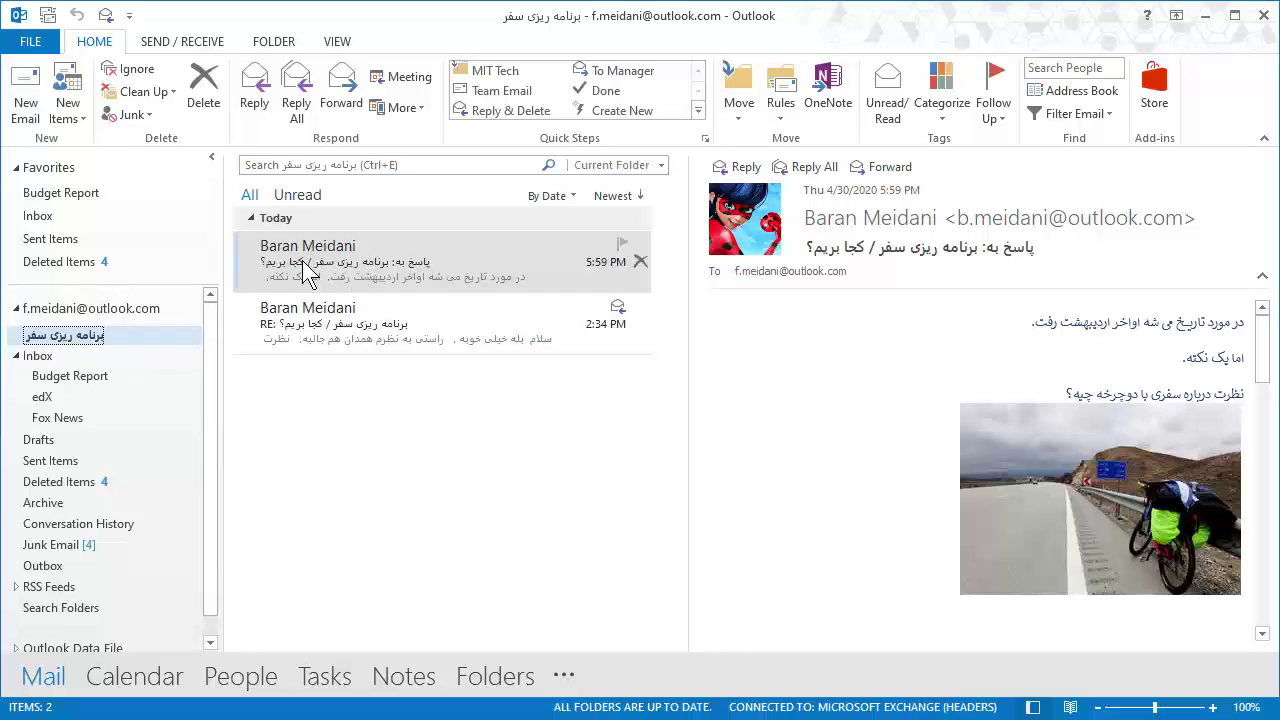
{"action": "left_click", "coordinate": [47, 362]}
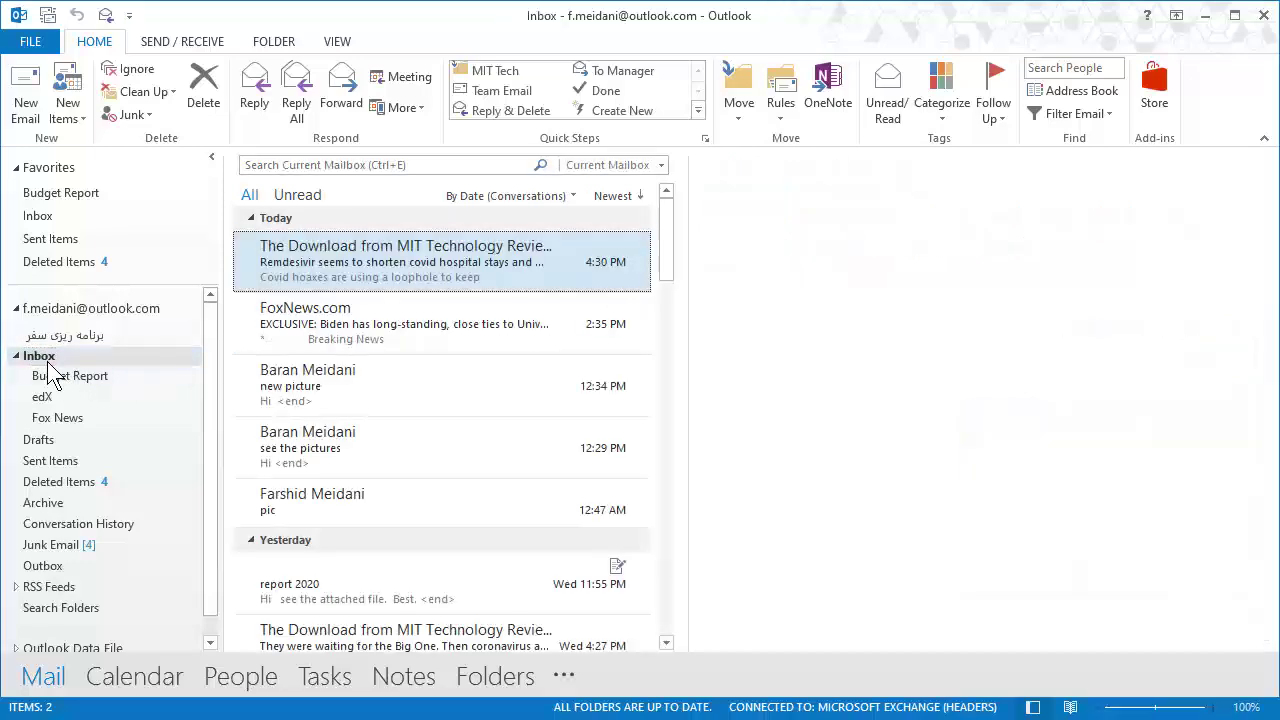